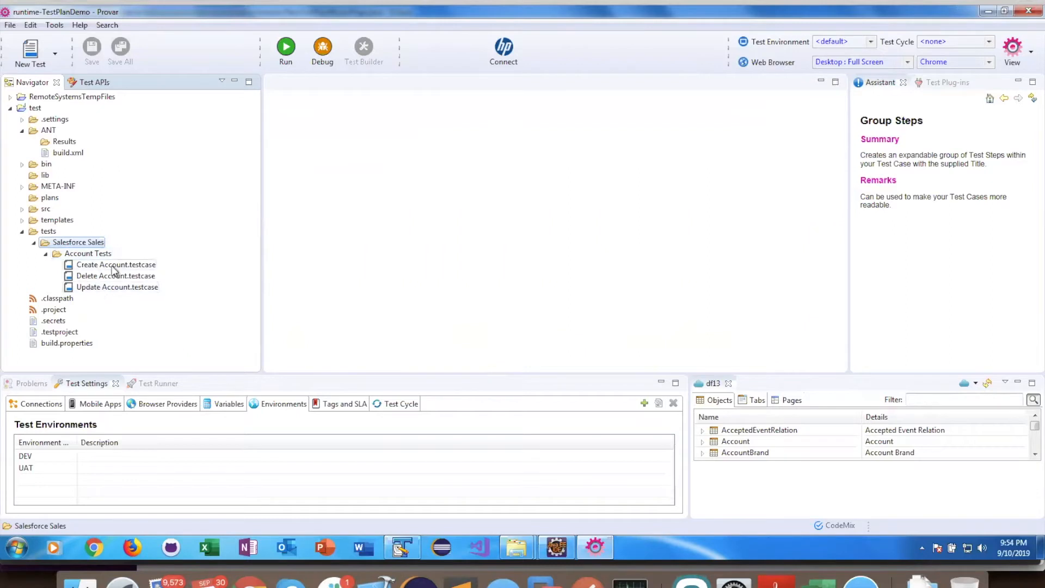
Step: Open the Create Account test case and create a new test plan named Salesforce Winter 20
left_click(111, 265)
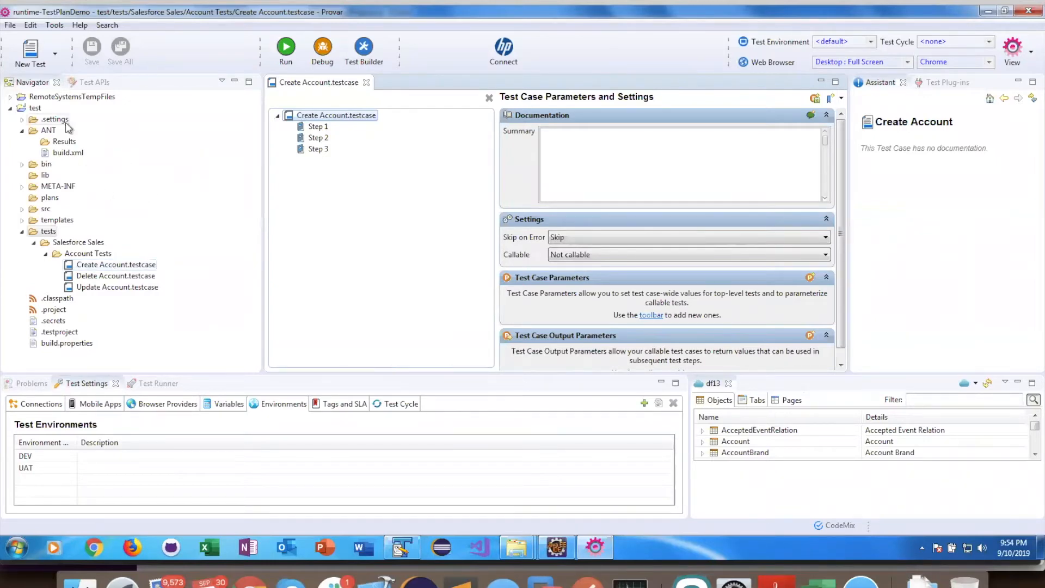
left_click(55, 54)
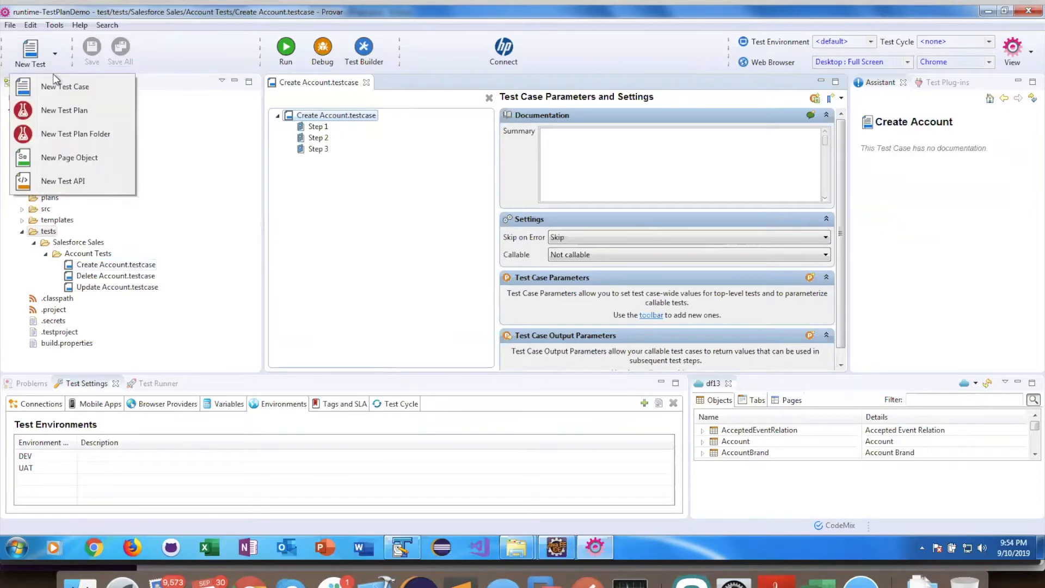
left_click(70, 110)
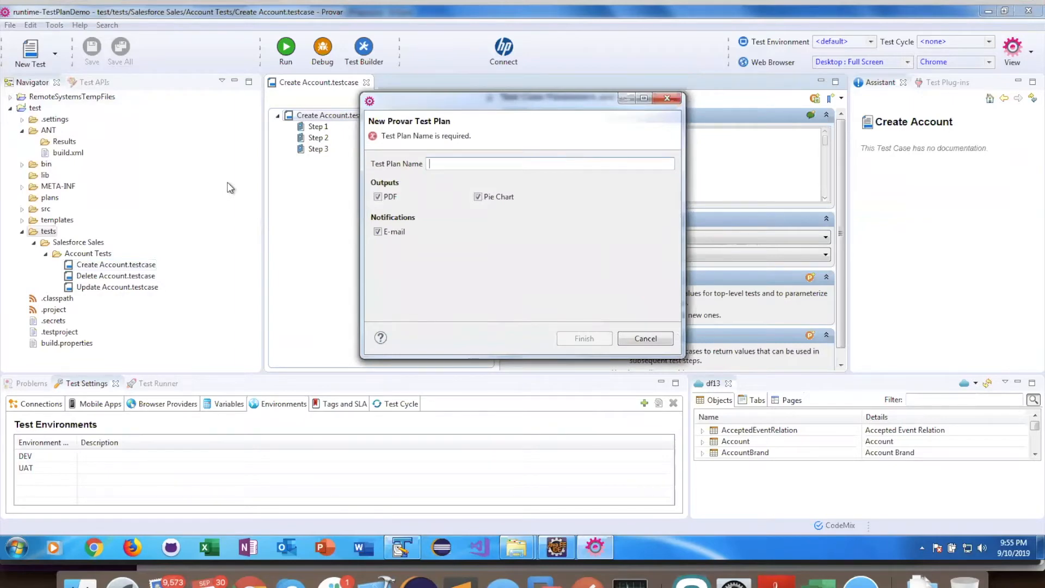
type("S")
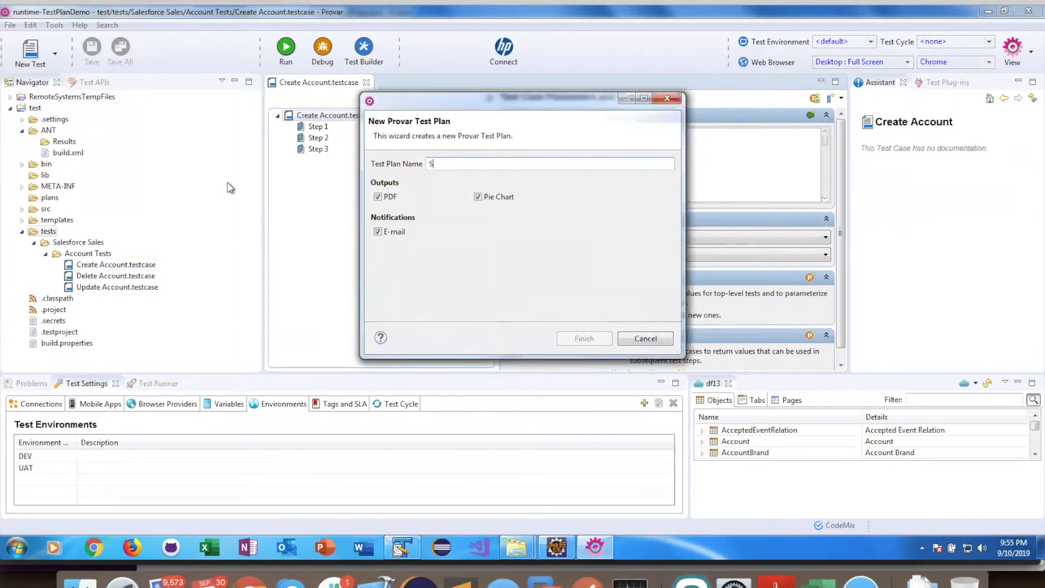
type("alesforce Winter 20")
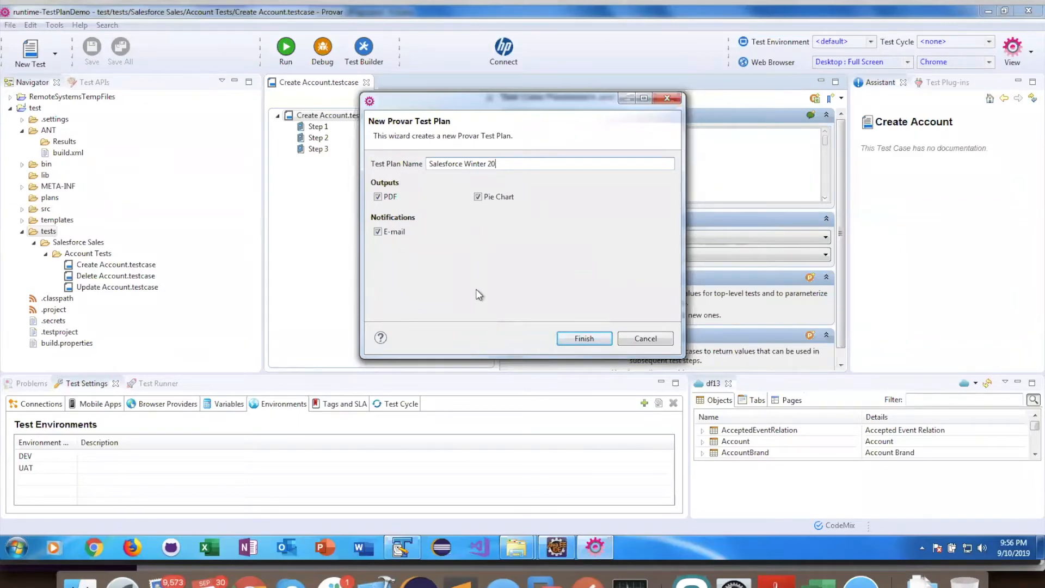
left_click(583, 343)
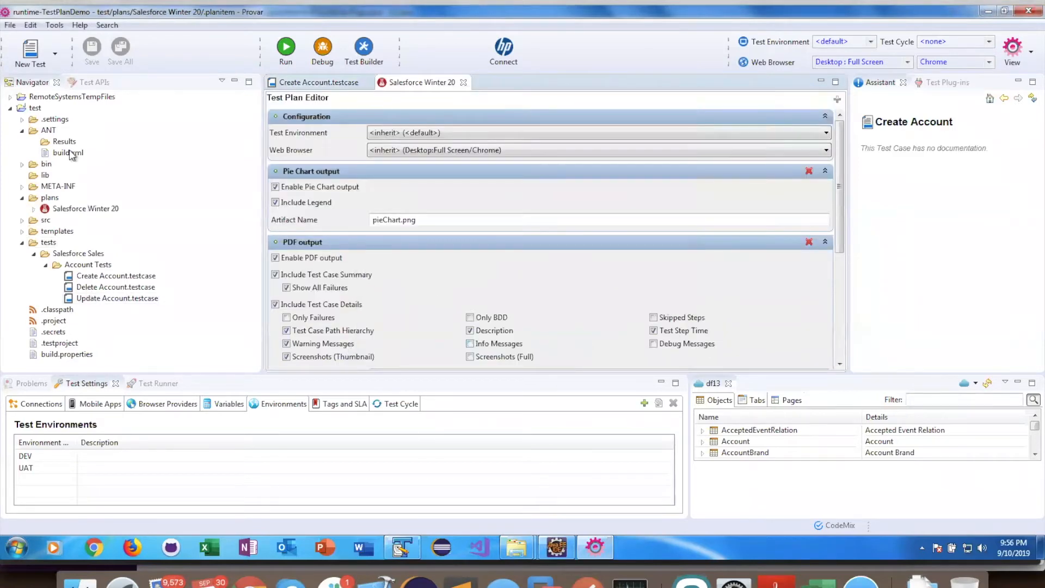
Step: Review the test plan editor's Pie Chart output, PDF output and Email notification sections
double_click(82, 214)
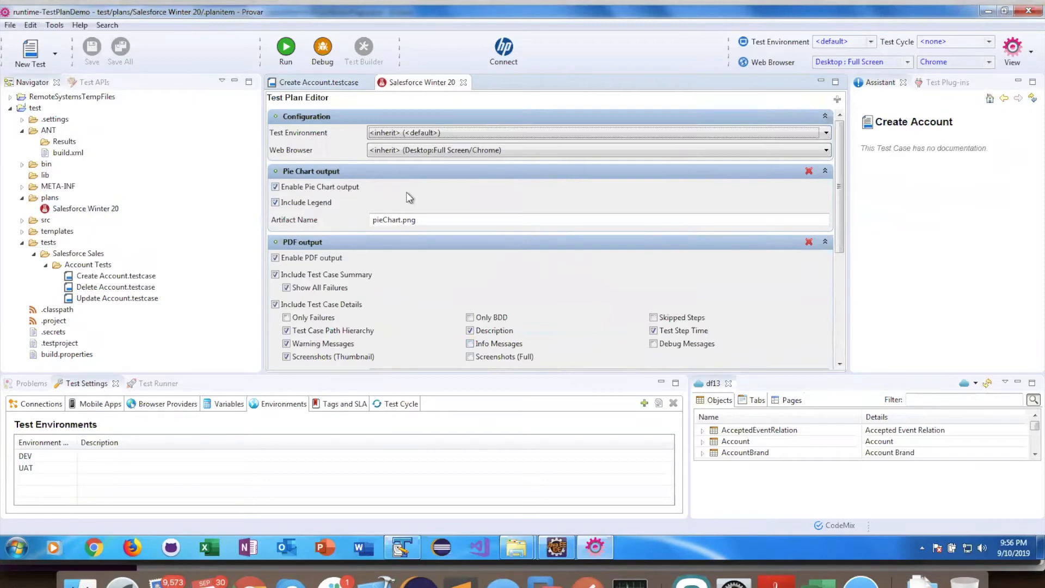
left_click(825, 171)
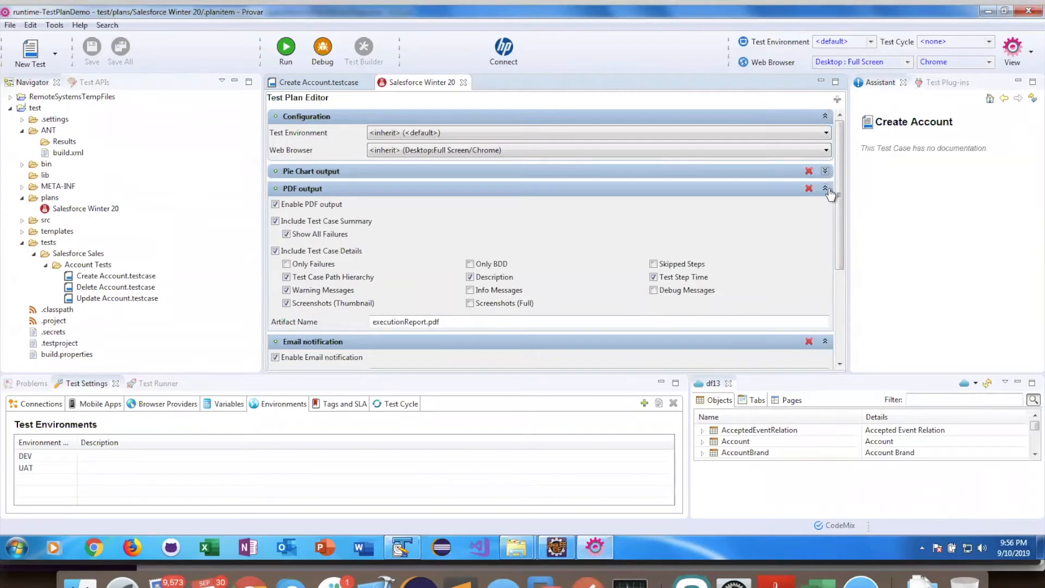
left_click(825, 188)
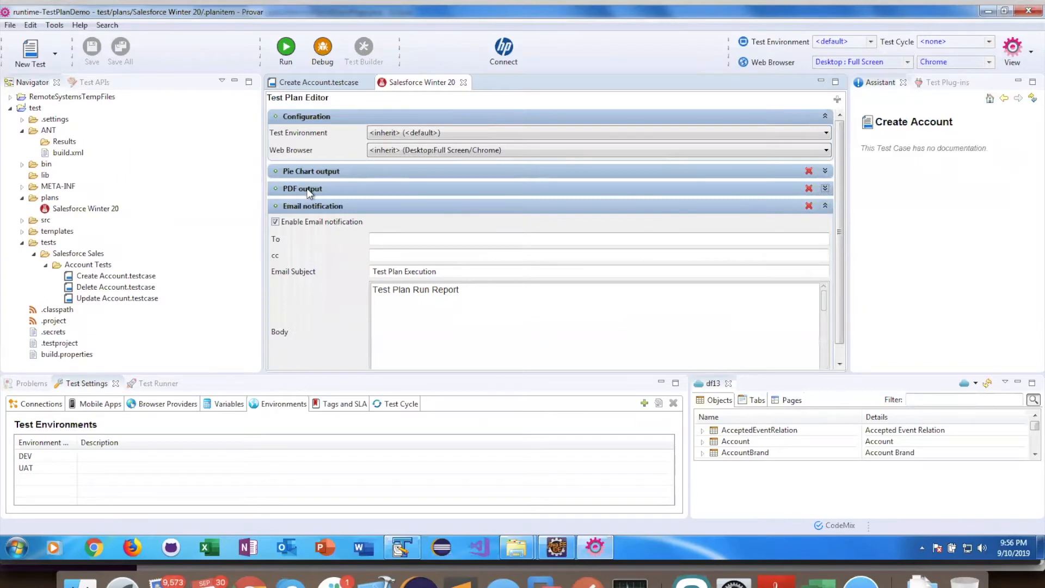
left_click(826, 171)
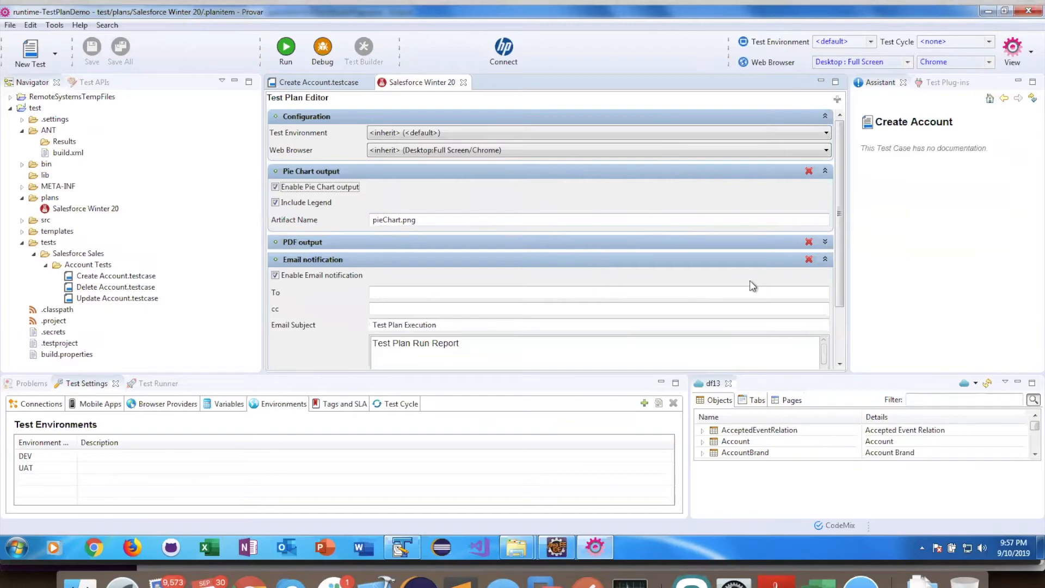
left_click(825, 243)
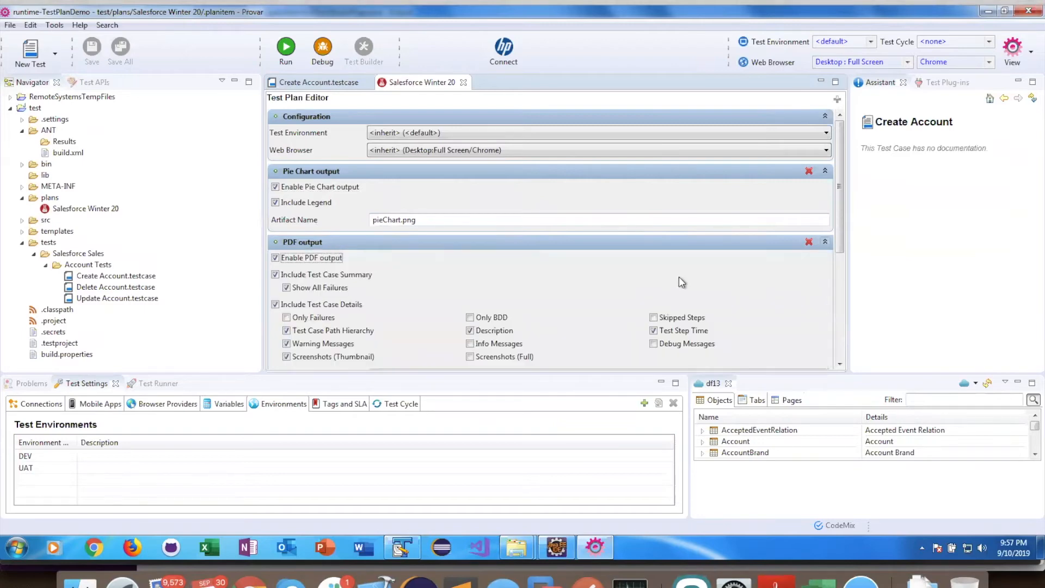
scroll(668, 291, "down", 3)
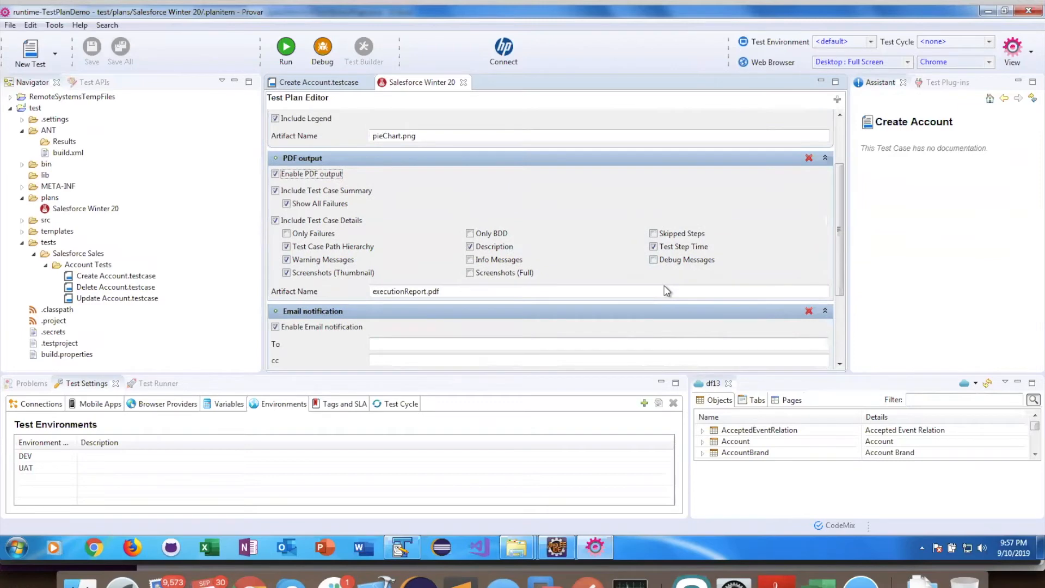
scroll(668, 291, "up", 1)
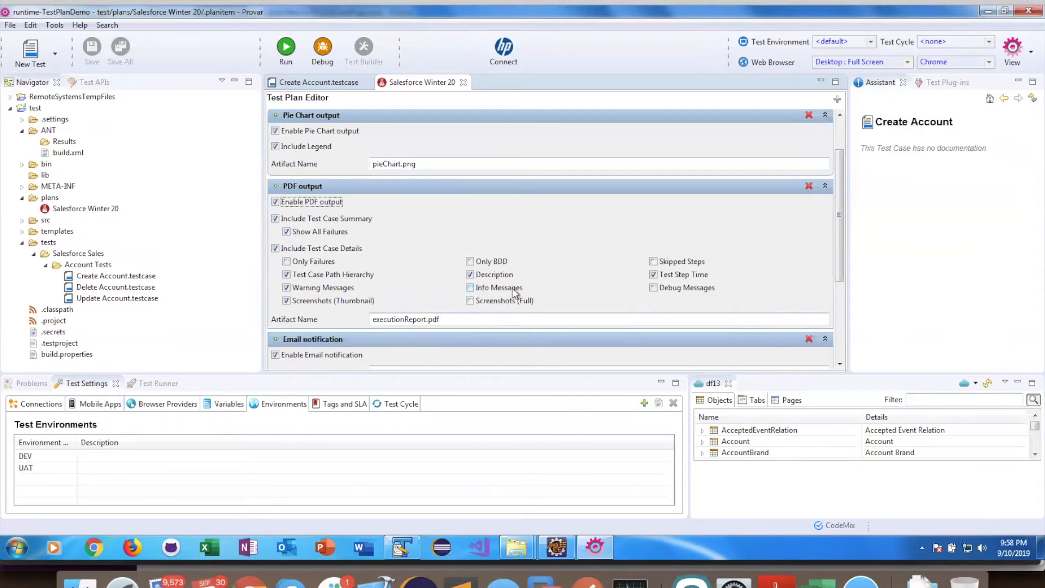
left_click_drag(840, 215, 839, 251)
scroll(840, 253, "down", 3)
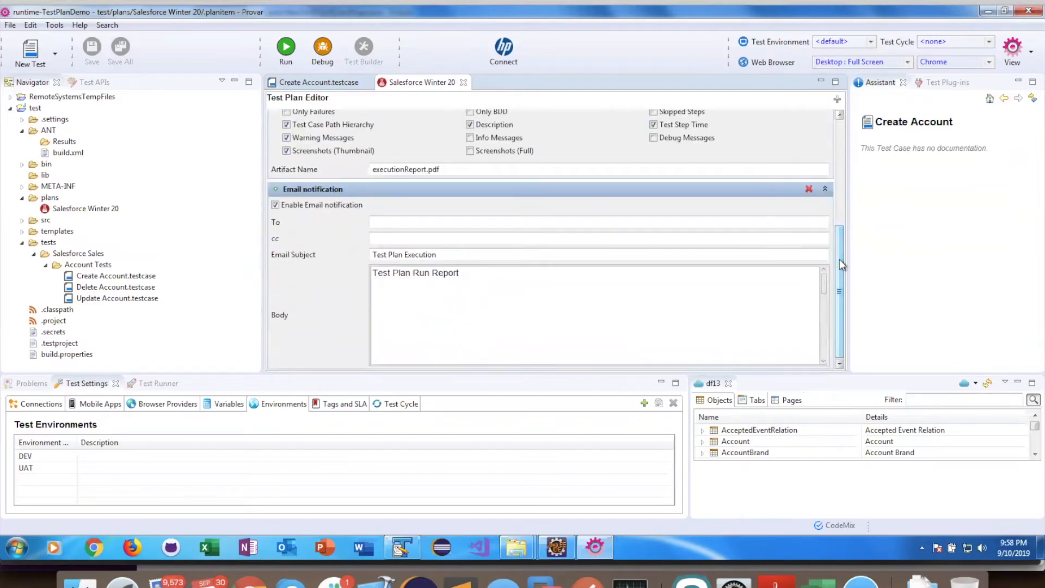
Step: Enter the recipient's e-mail address in the email notification's To field
left_click(491, 224)
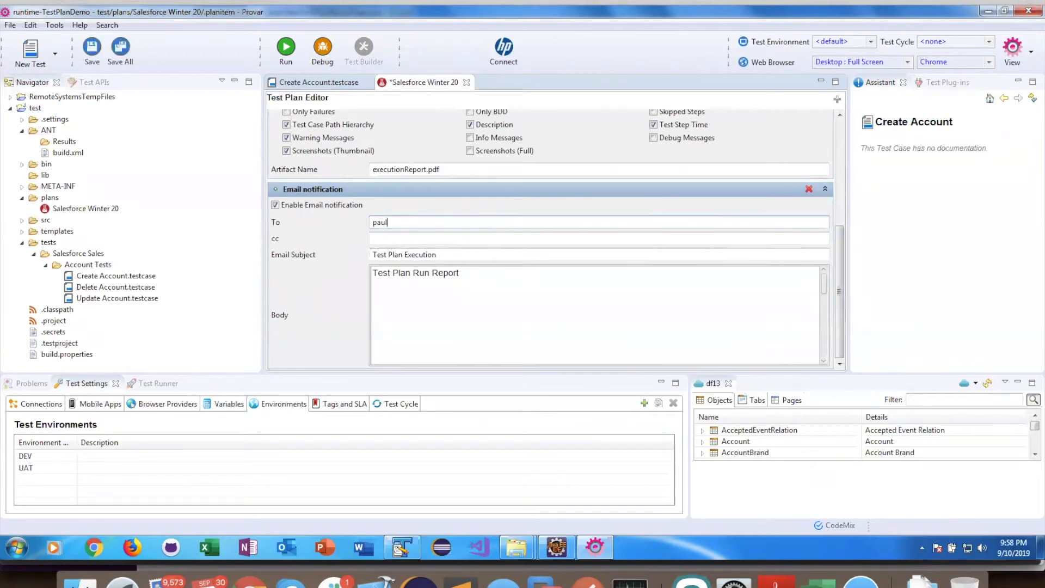
Step: Insert the pieChart.png and executionReport.pdf artifacts into the email body after the existing text
left_click(498, 278)
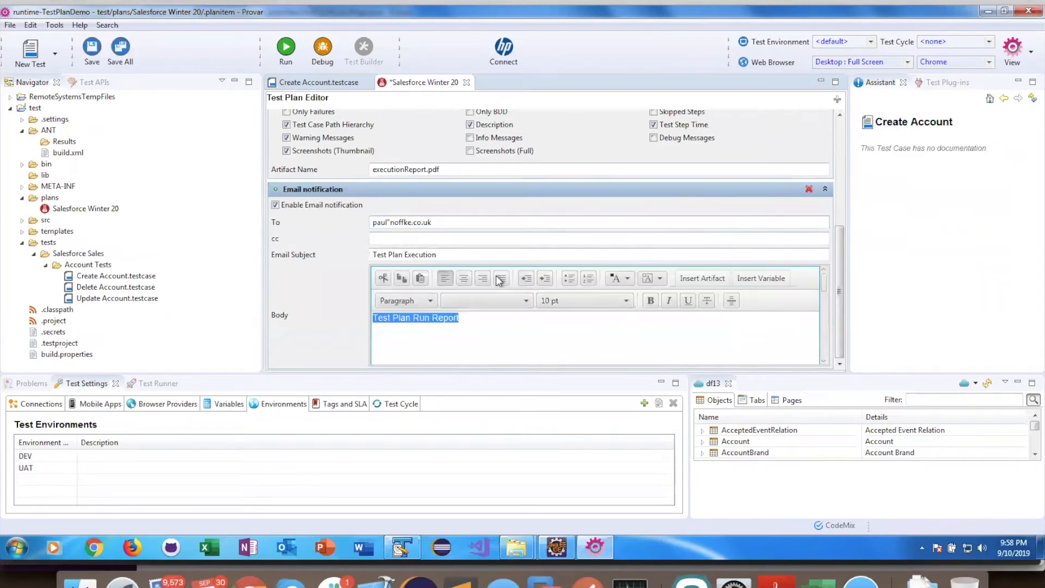
left_click(474, 326)
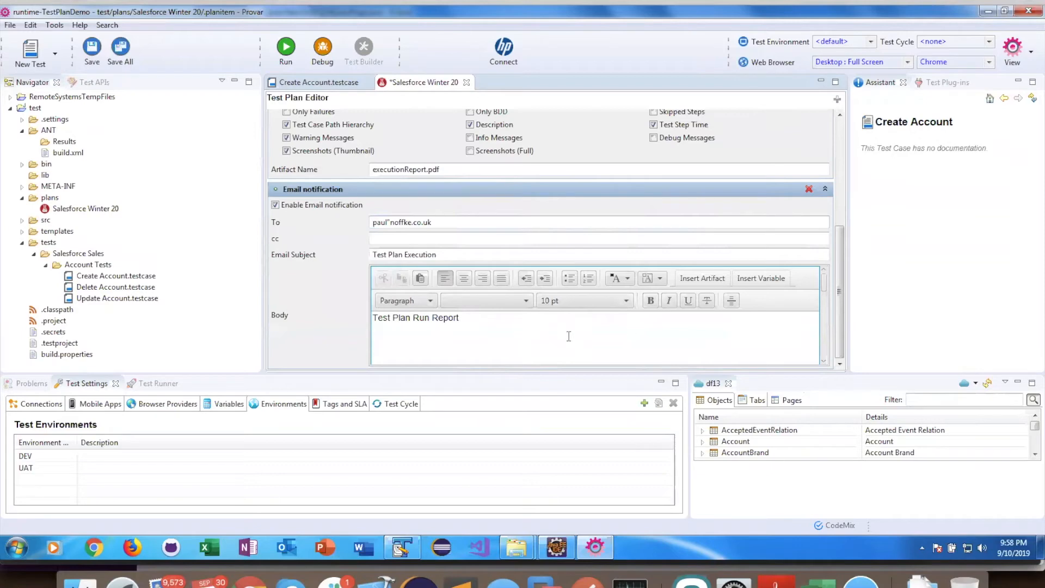
left_click(702, 279)
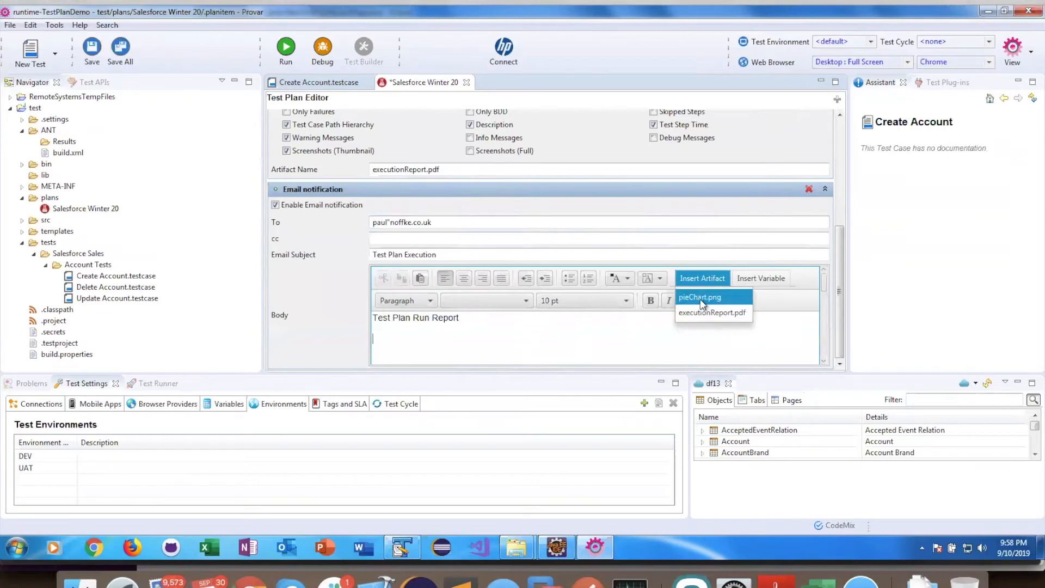
left_click(700, 298)
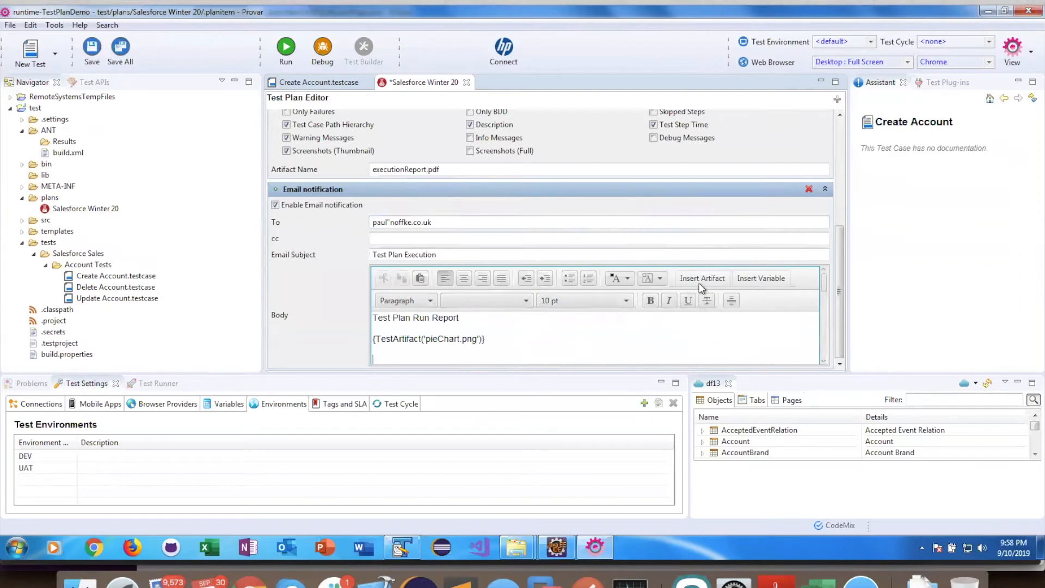
left_click(701, 281)
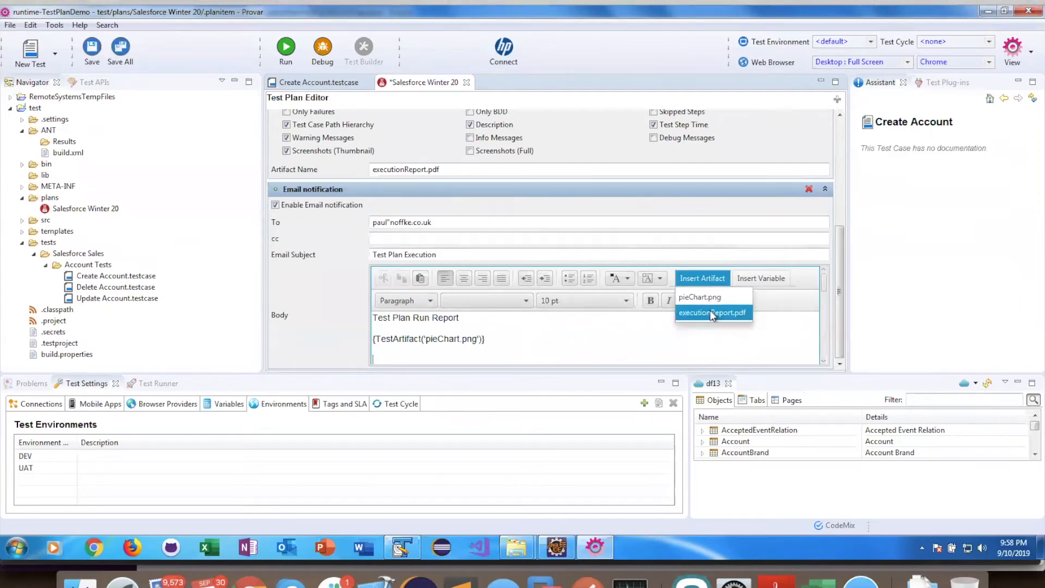
left_click(710, 311)
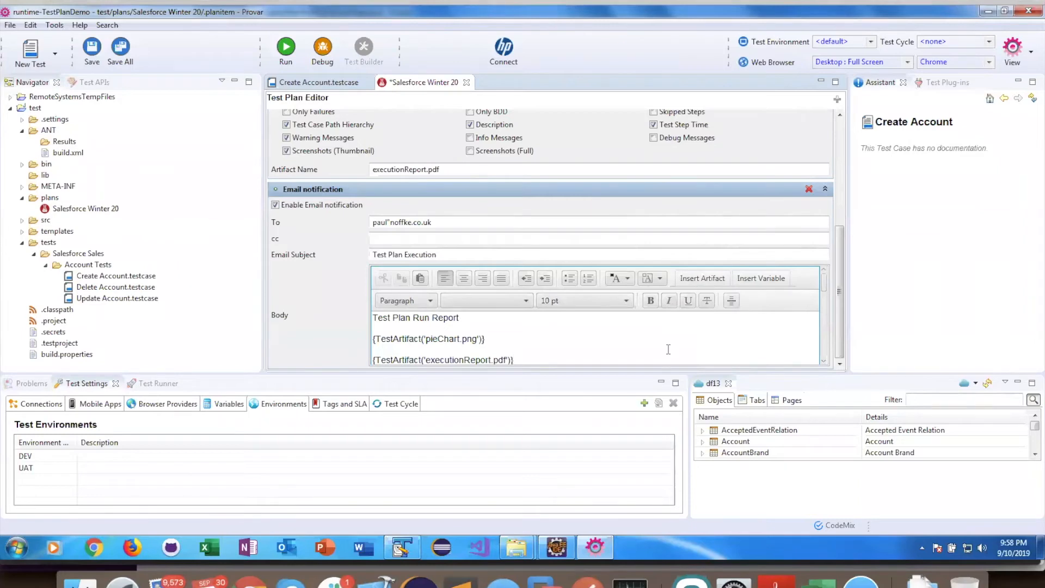
Step: Insert the SuccessfulCount variable into the email body
left_click(781, 278)
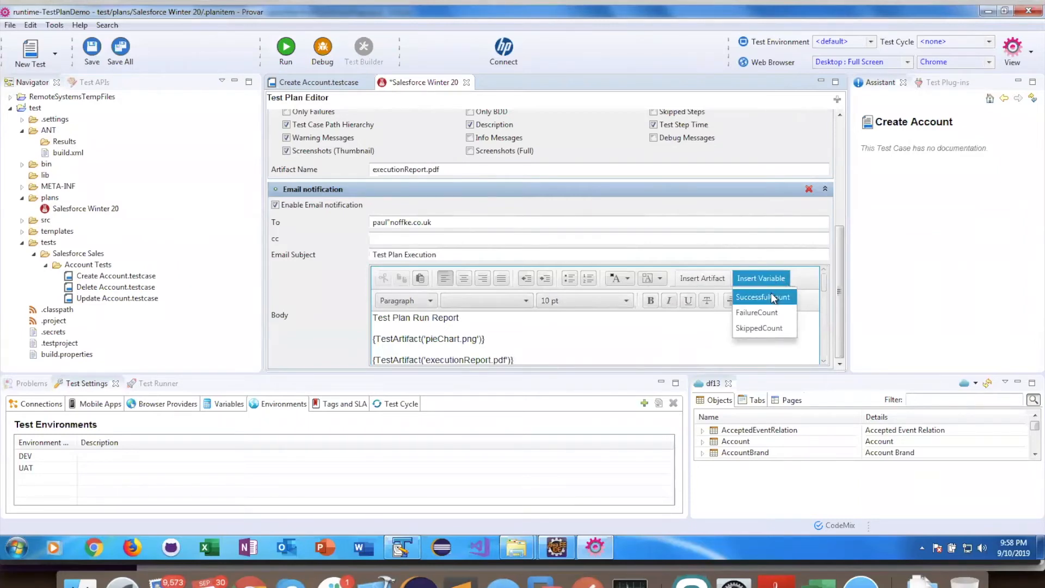
left_click(773, 298)
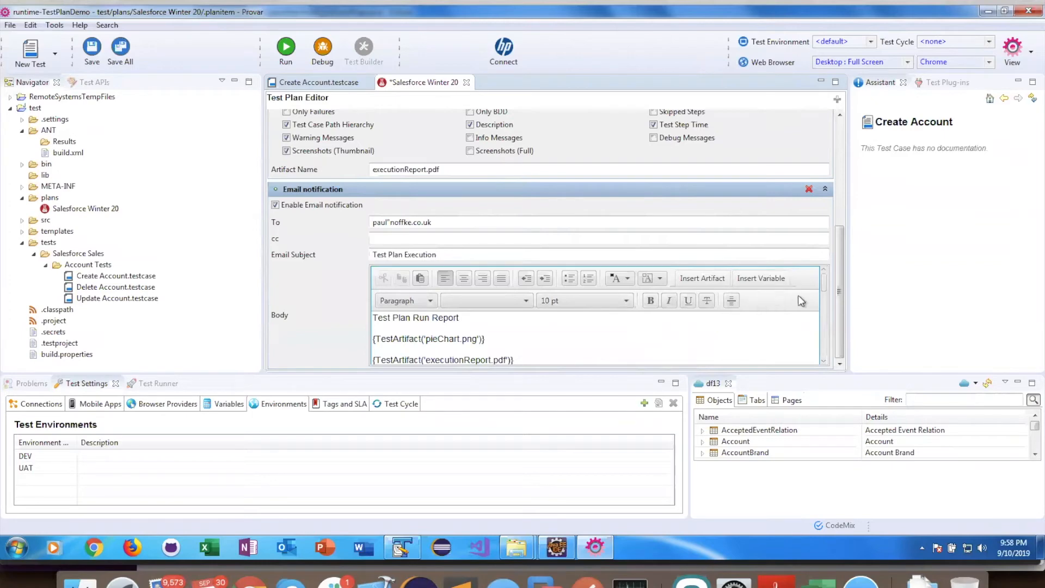
scroll(826, 293, "down", 2)
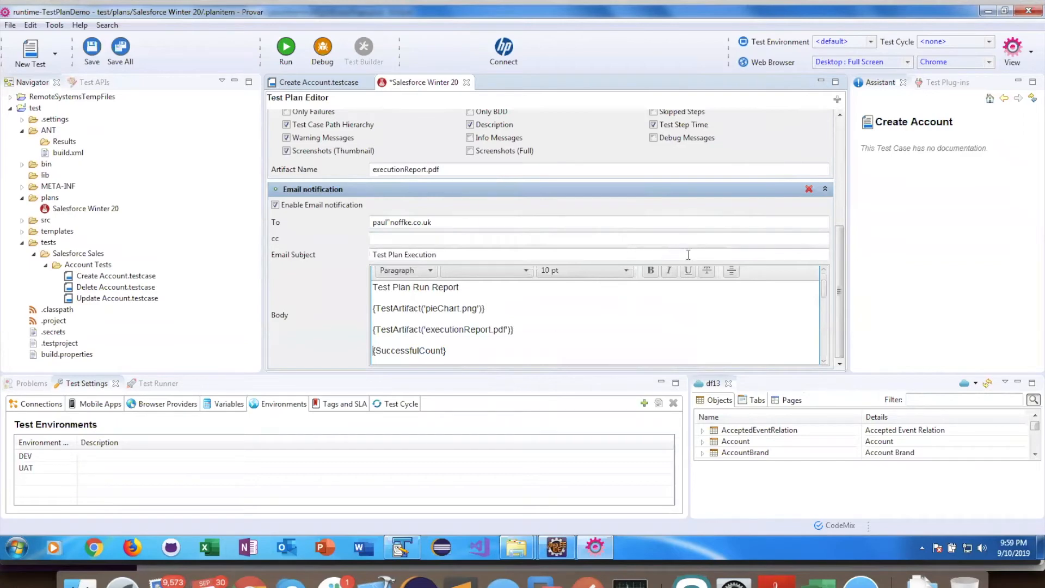
Step: Remove the Pie Chart output section from the plan and add it back
left_click_drag(839, 281, 838, 166)
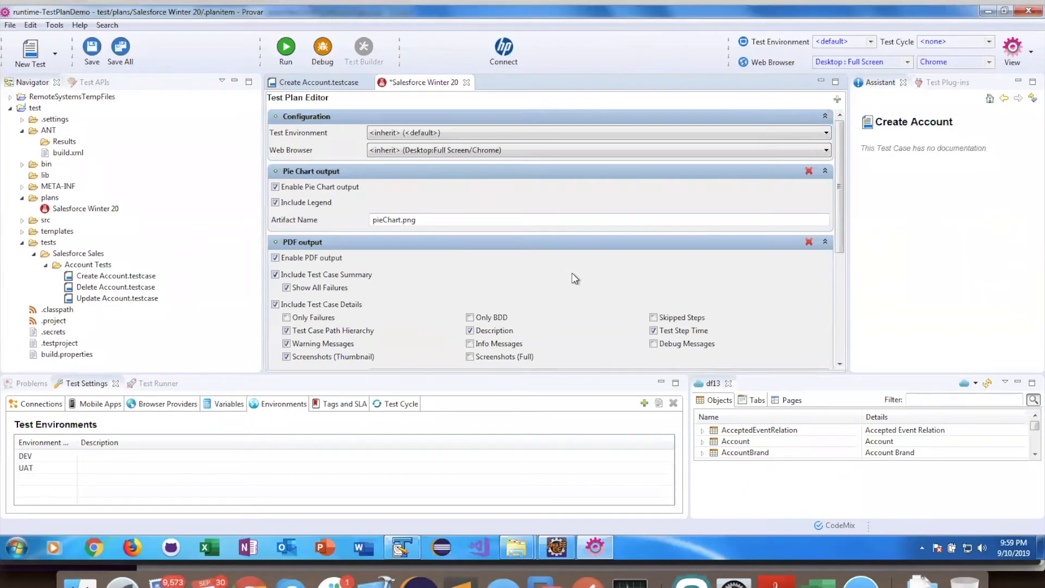
left_click(809, 171)
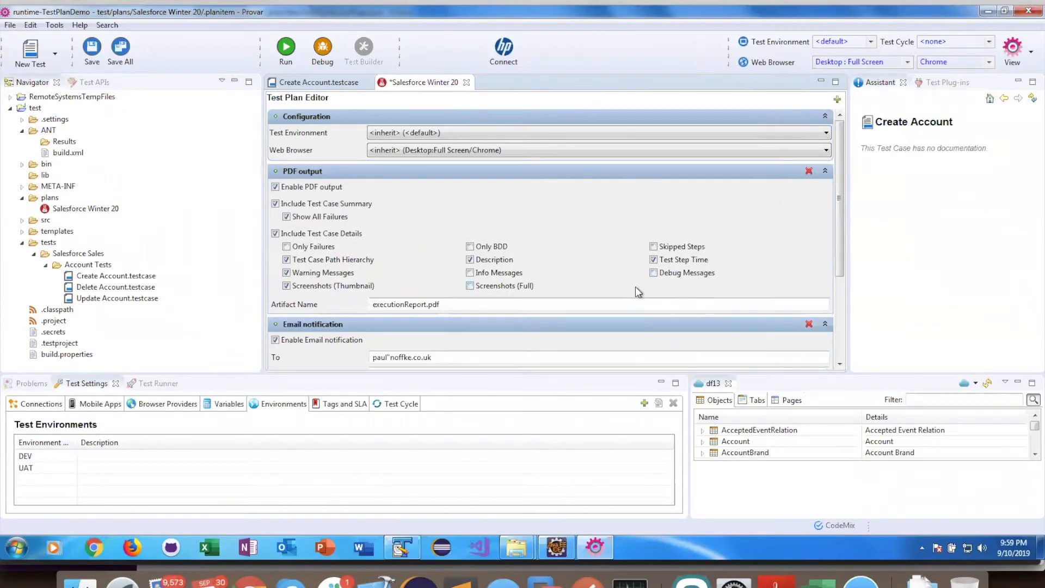
left_click(838, 99)
left_click(878, 107)
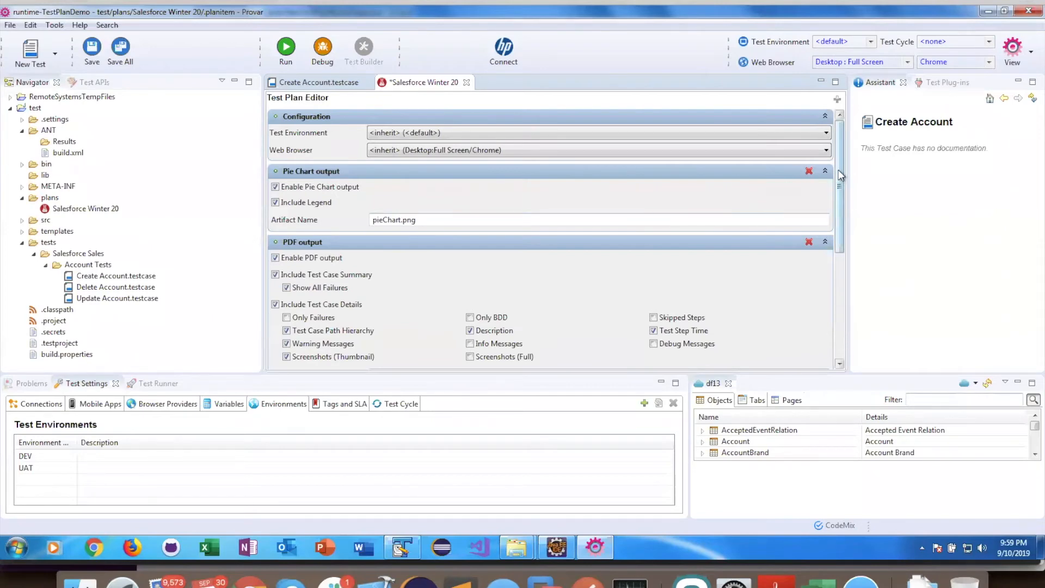
mouse_move(840, 171)
left_mouse_down()
mouse_move(840, 190)
mouse_move(840, 156)
left_mouse_up()
Step: Add the Salesforce Sales test folder to the Salesforce Winter 20 plan and save the plan
left_click(81, 258)
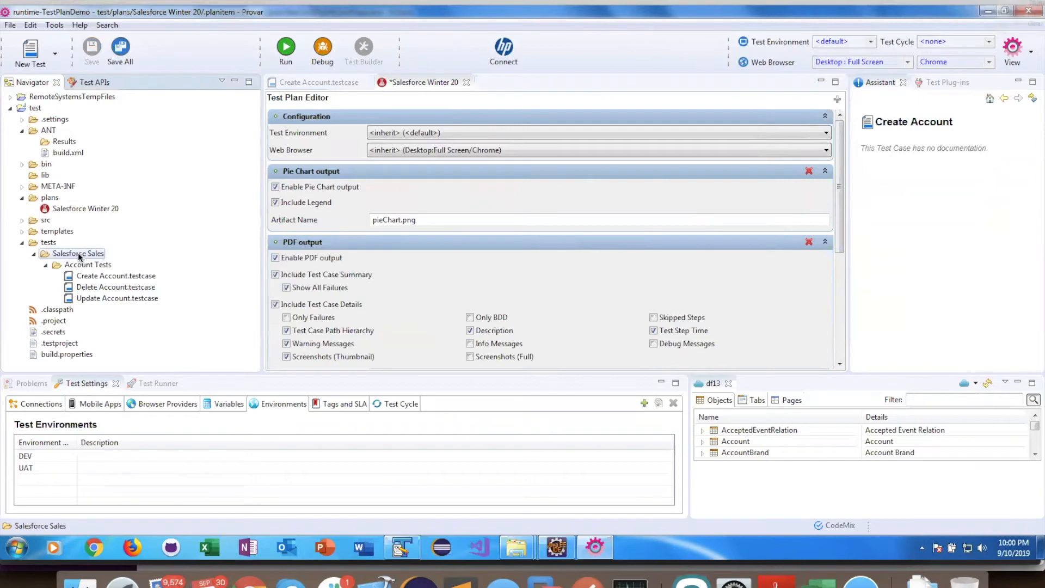
left_click_drag(79, 257, 78, 205)
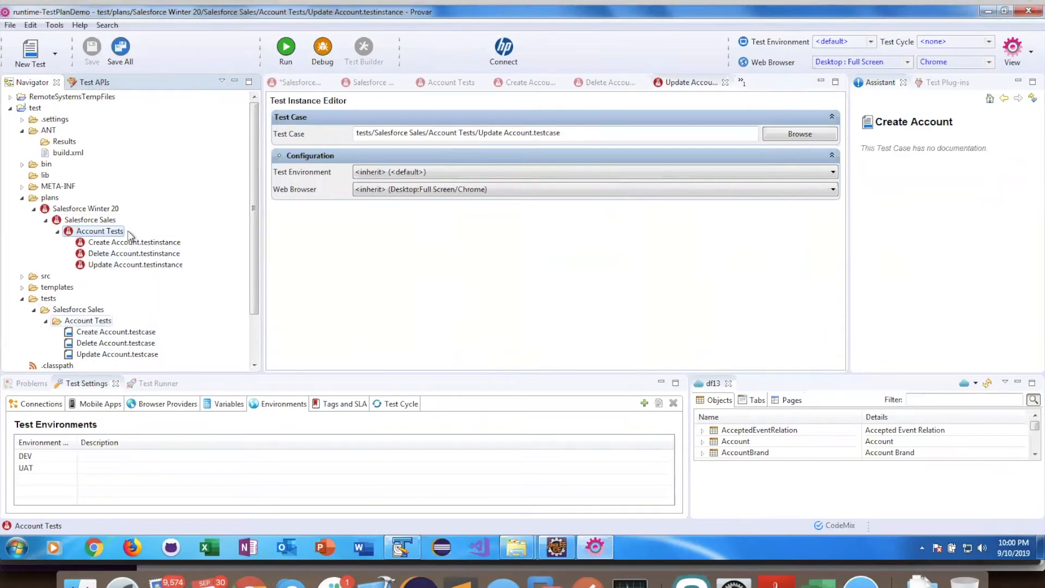
left_click(312, 83)
key("ctrl+s")
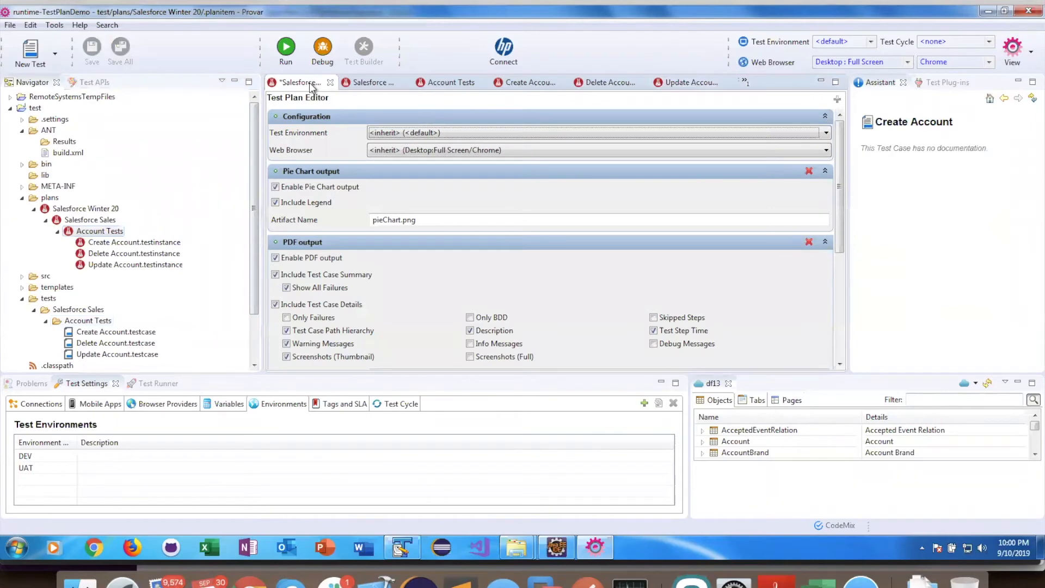
Step: Close all editors and set the Salesforce Sales plan folder's web browser to Desktop:Full Screen
right_click(312, 84)
left_click(347, 150)
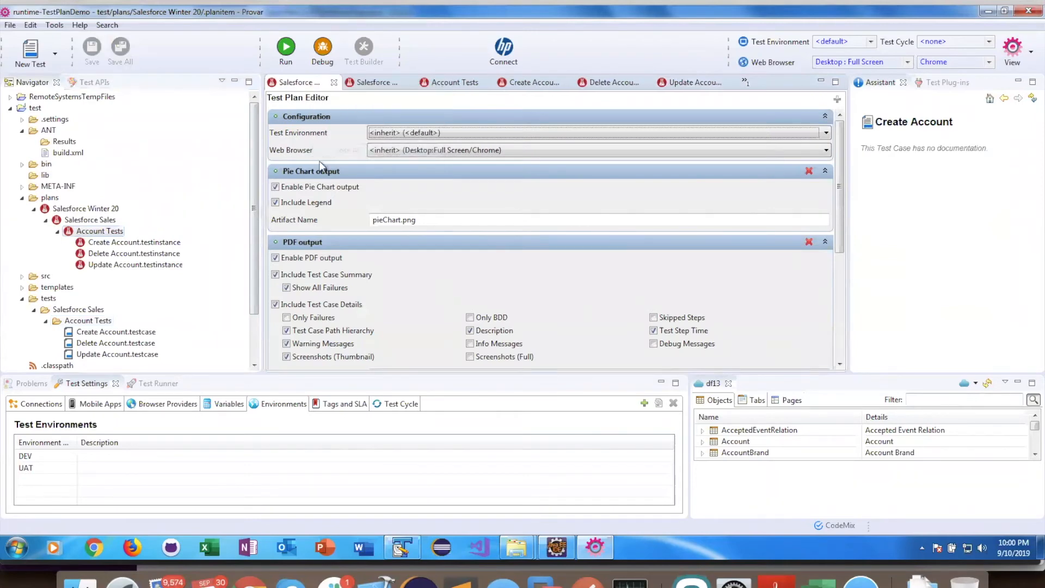
double_click(90, 221)
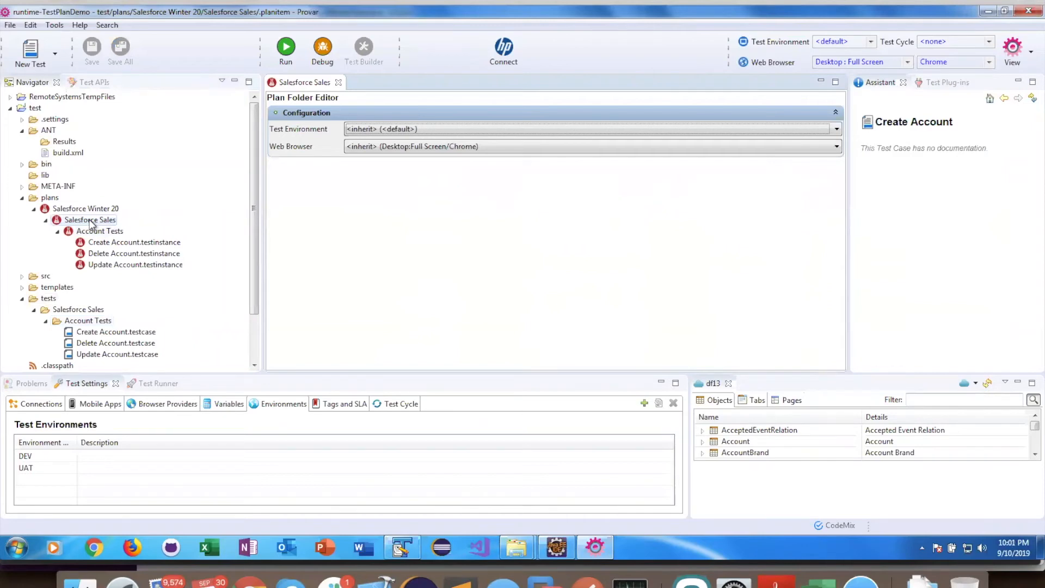
left_click(388, 152)
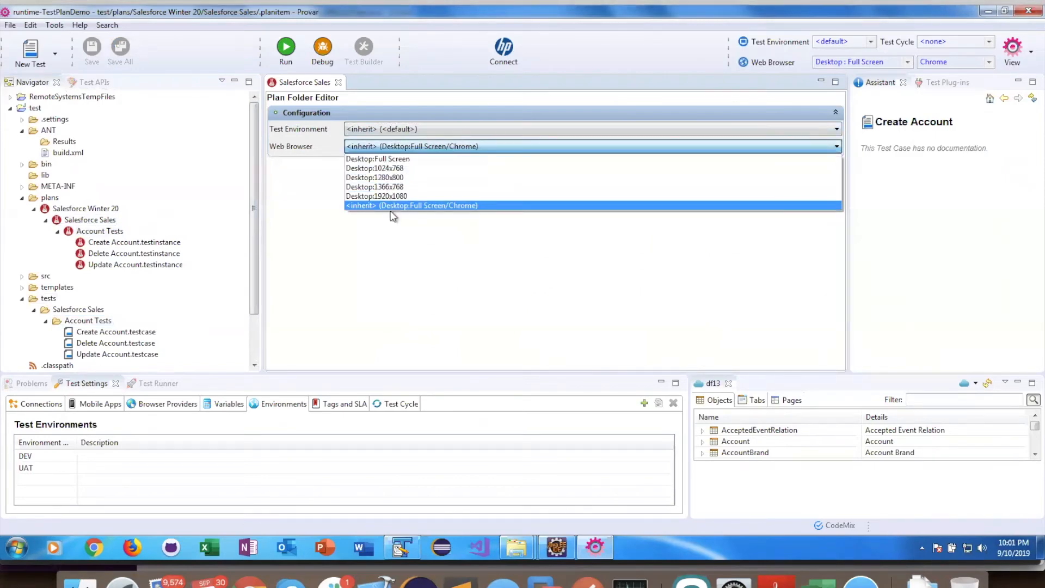
left_click(399, 158)
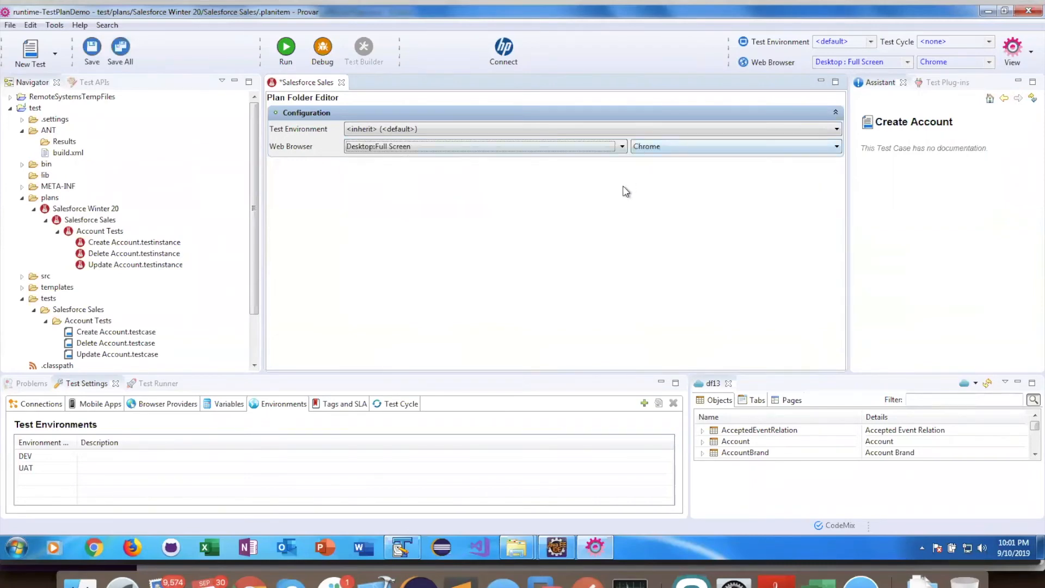
Step: Save the plan folder settings and rename the Salesforce Sales plan folder to Salesforce Sales (Chrome)
key("ctrl+s")
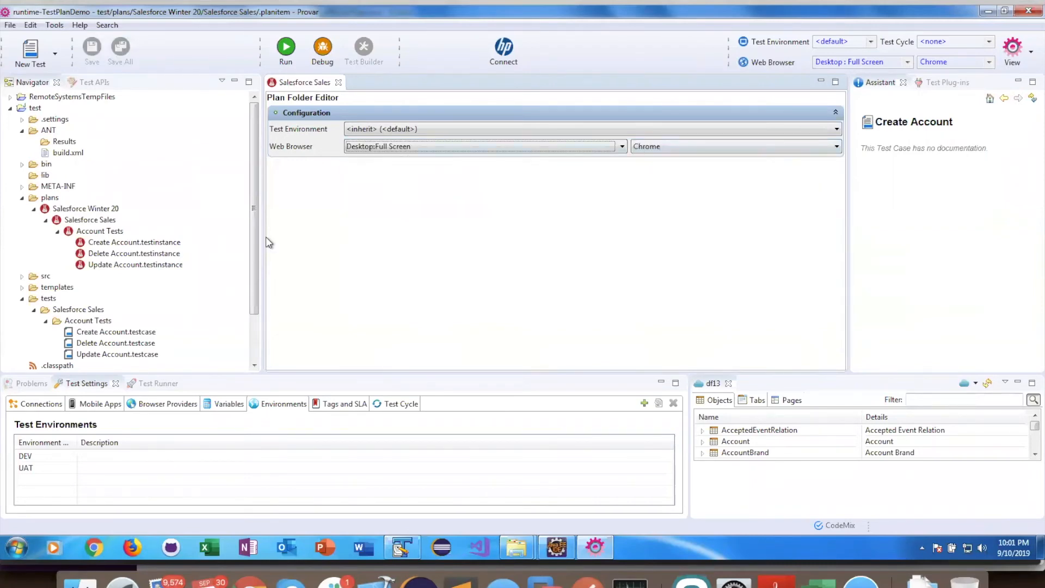
left_click(107, 222)
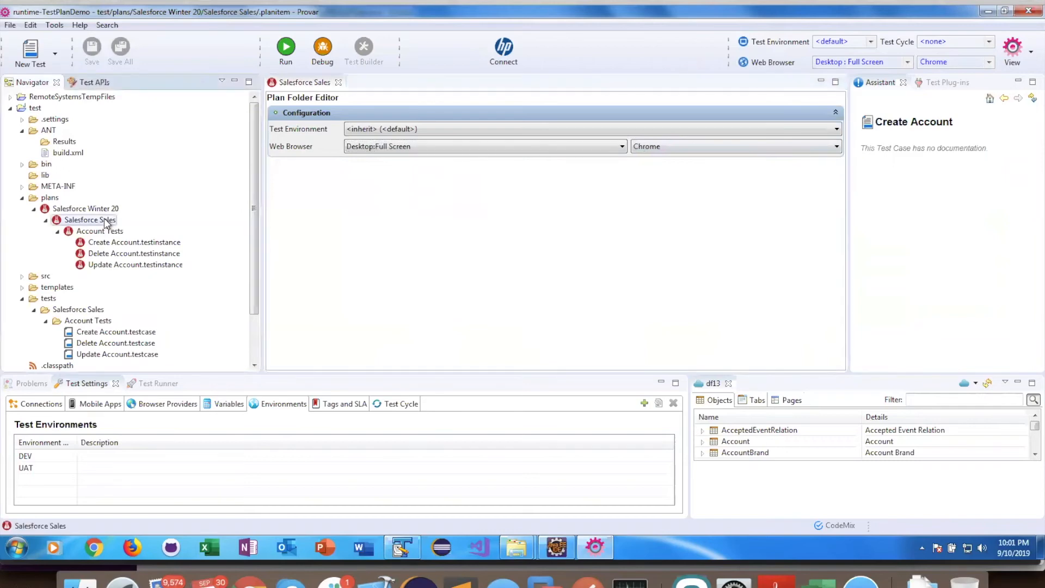
key("F2")
type("(Chrome)")
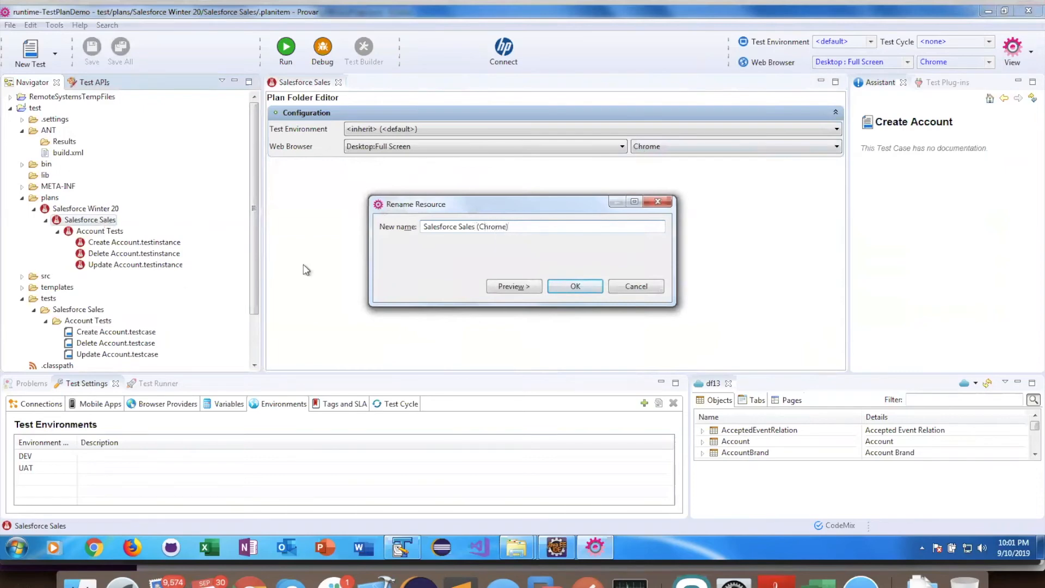
key("Return")
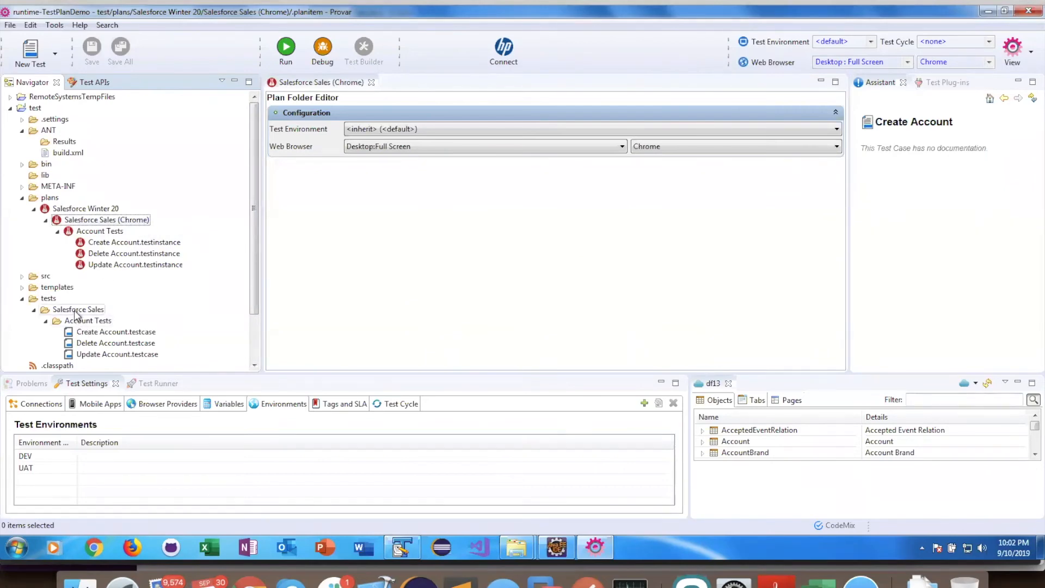
Step: Add the Salesforce Sales test folder to the Salesforce Winter 20 plan again and rename the new plan folder Salesforce Sales (FF)
left_click_drag(76, 311, 67, 214)
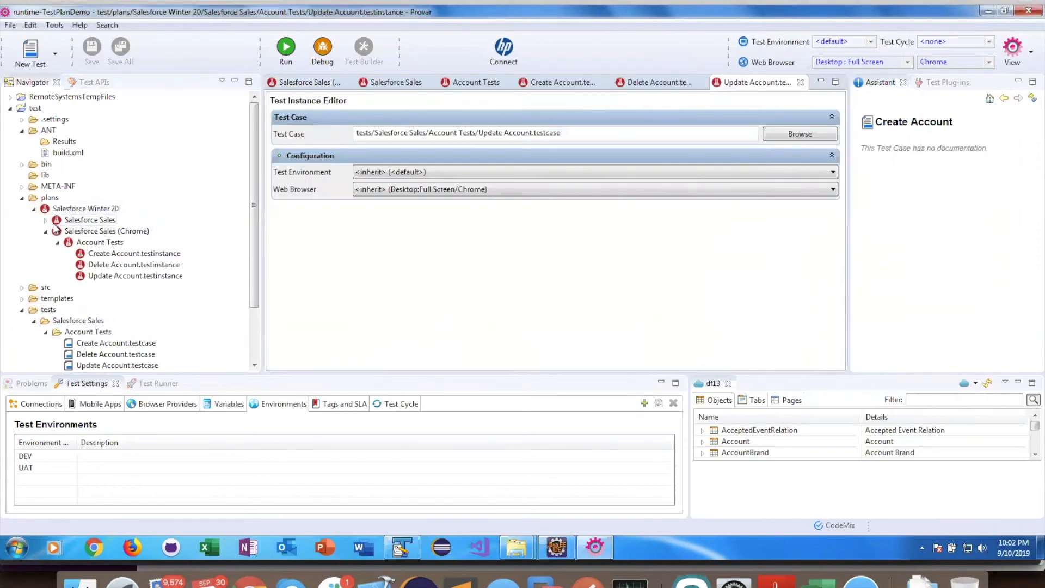
left_click(46, 221)
left_click(89, 220)
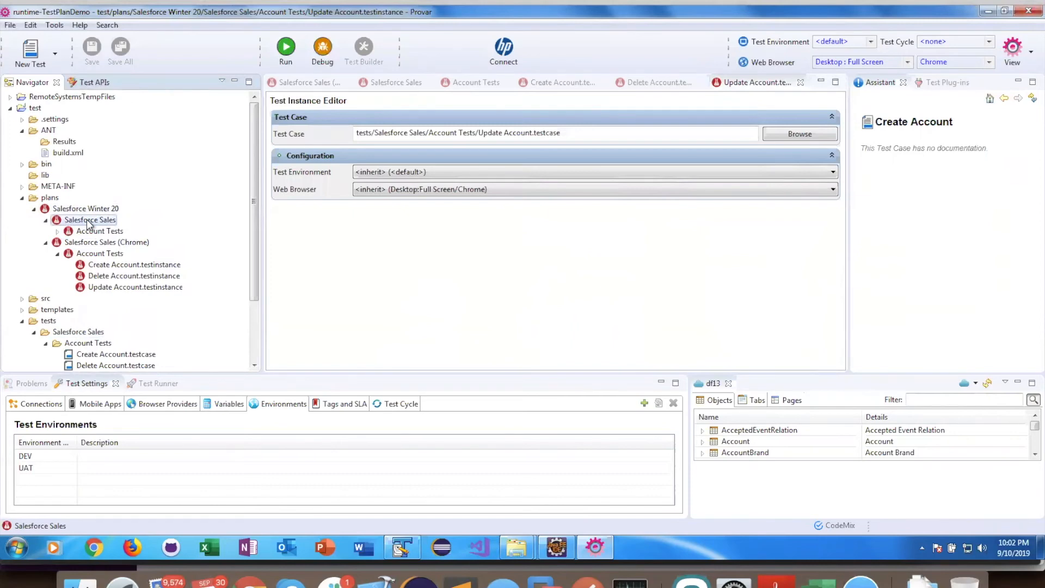
key("F2")
key("End")
type("(FF)")
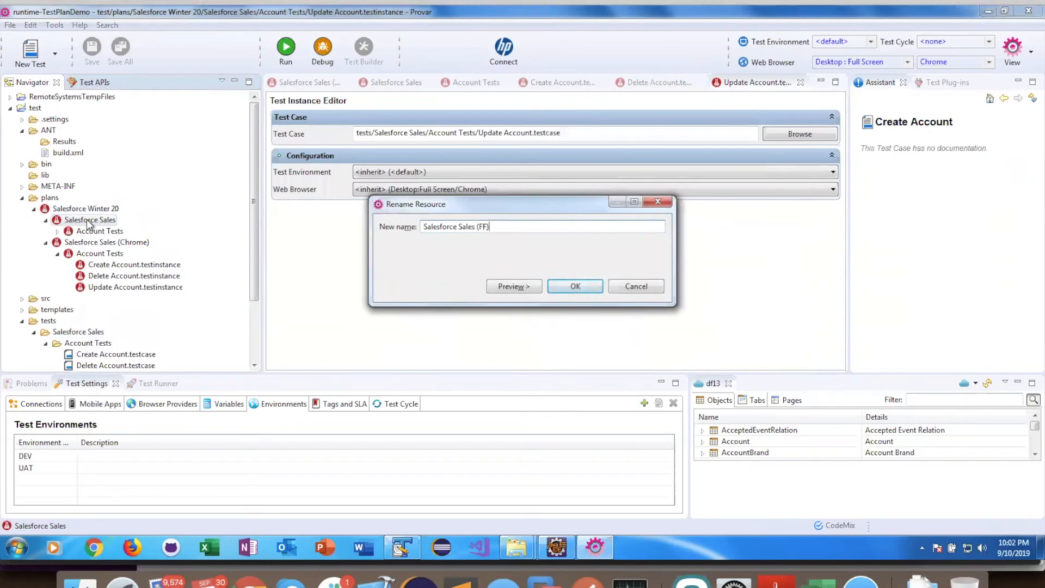
left_click(577, 287)
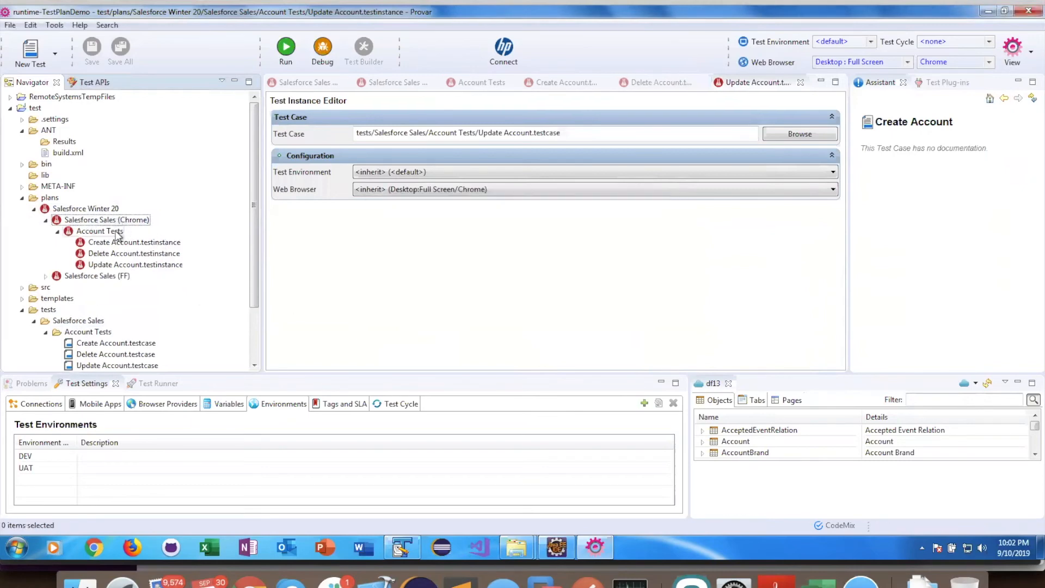
Step: Set the Salesforce Sales (FF) plan folder's web browser to Desktop:Full Screen with Firefox and save it
left_click(114, 221)
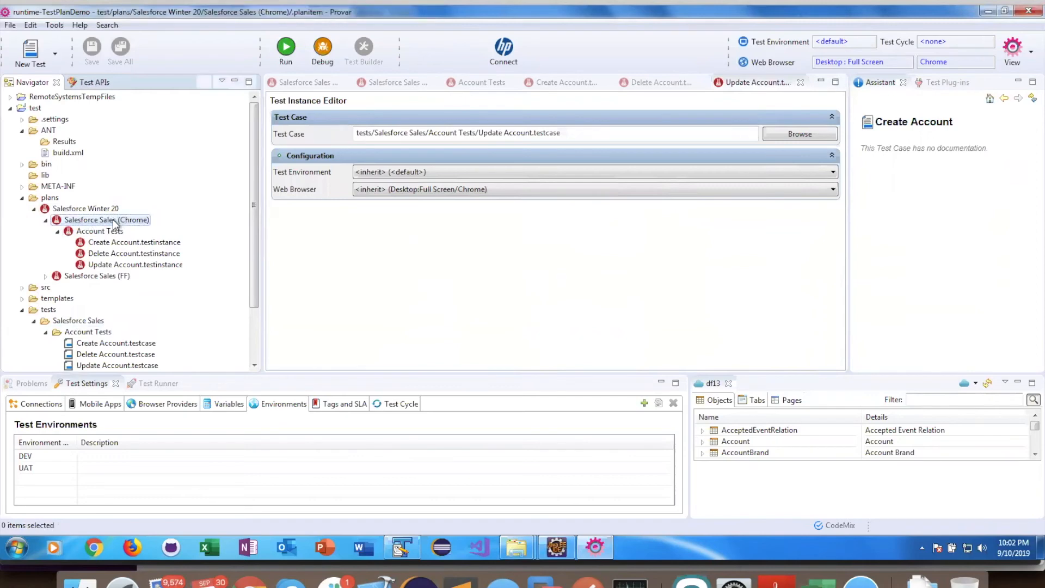
double_click(115, 221)
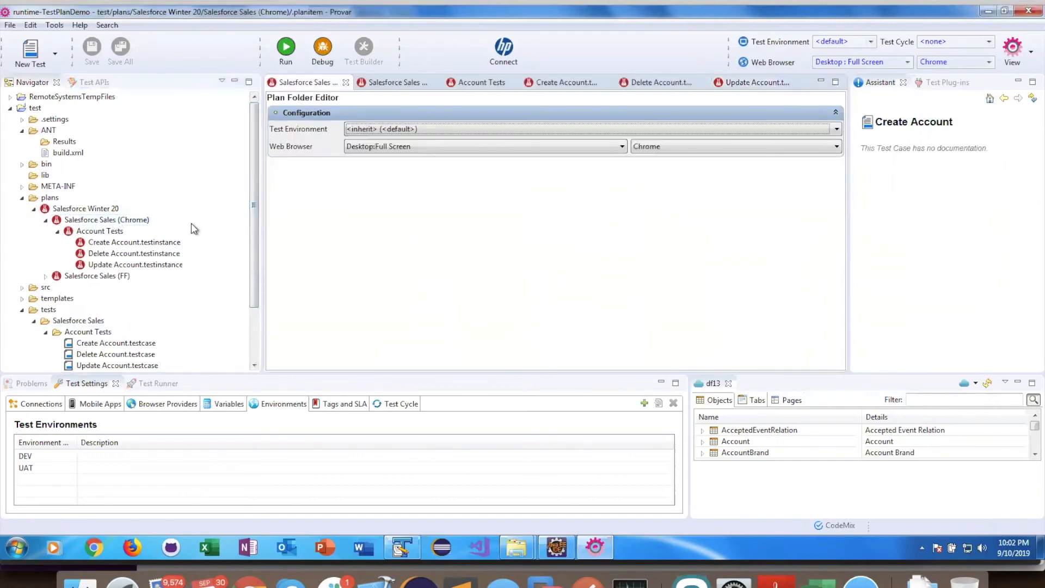
left_click(106, 277)
double_click(107, 277)
left_click(477, 147)
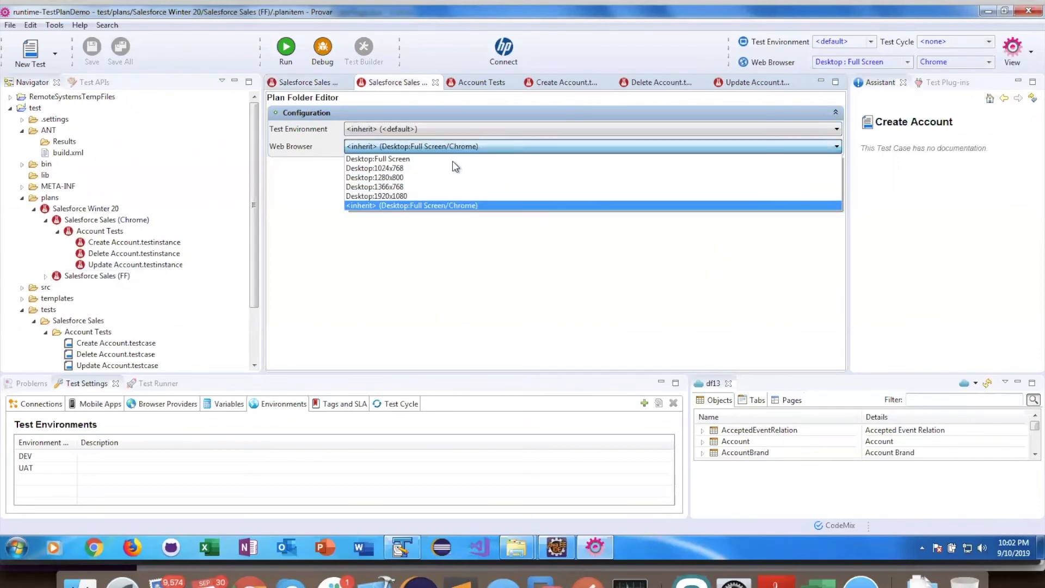
left_click(435, 157)
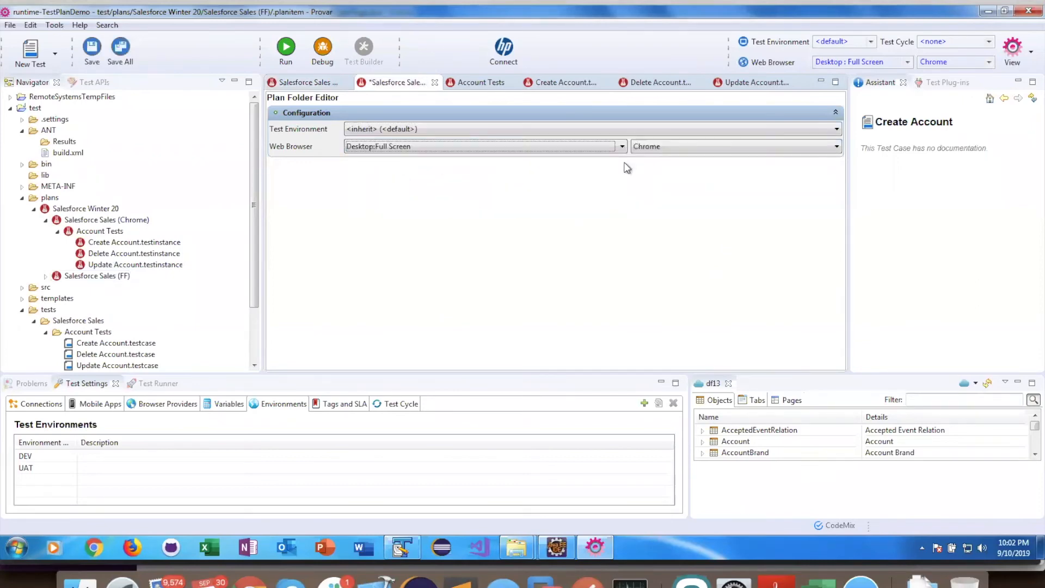
left_click(727, 148)
left_click(663, 185)
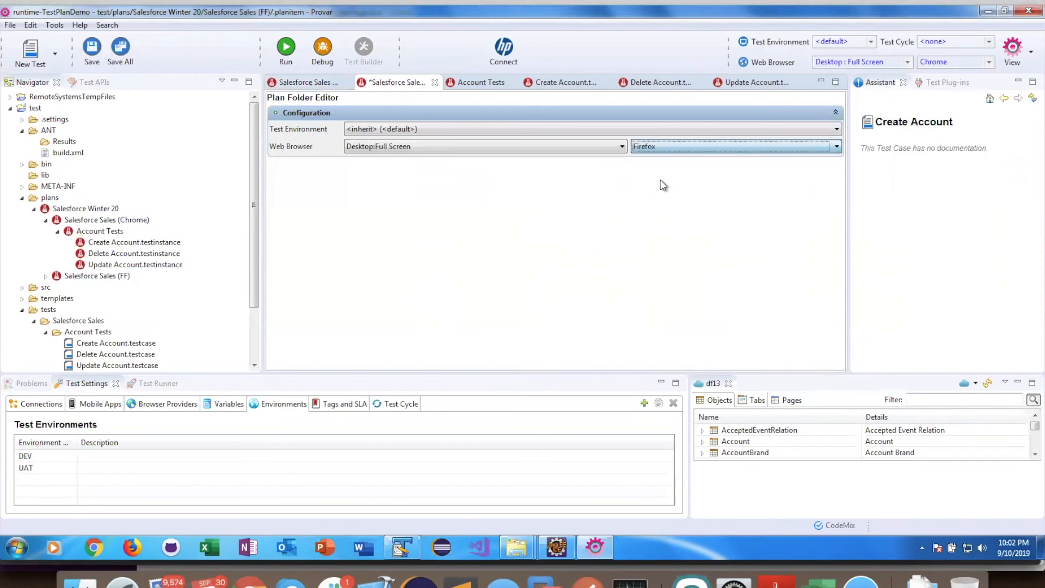
key("ctrl+s")
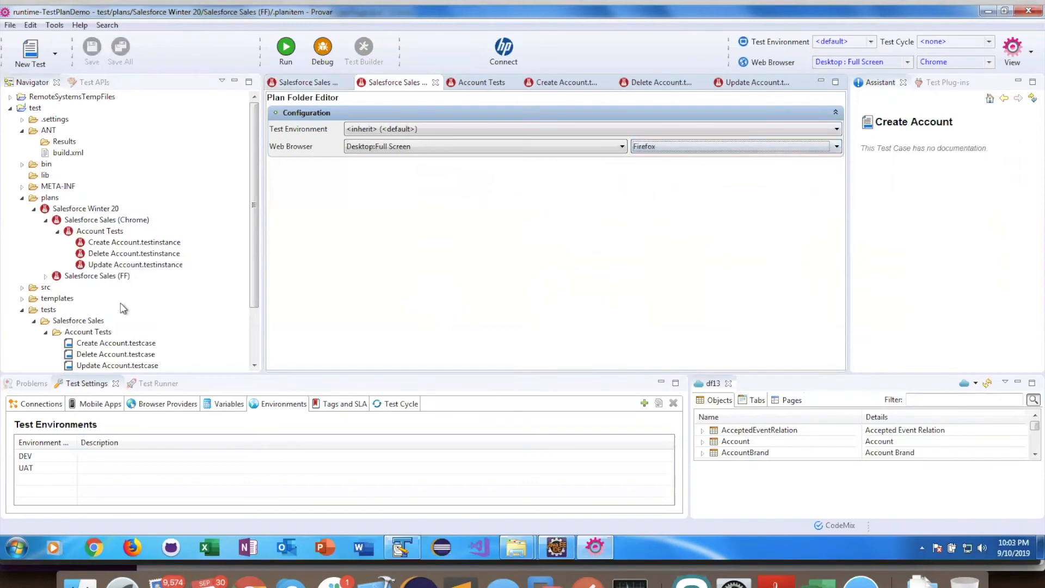
Step: Run the tests of the whole Salesforce Winter 20 plan
left_click(46, 276)
left_click(57, 287)
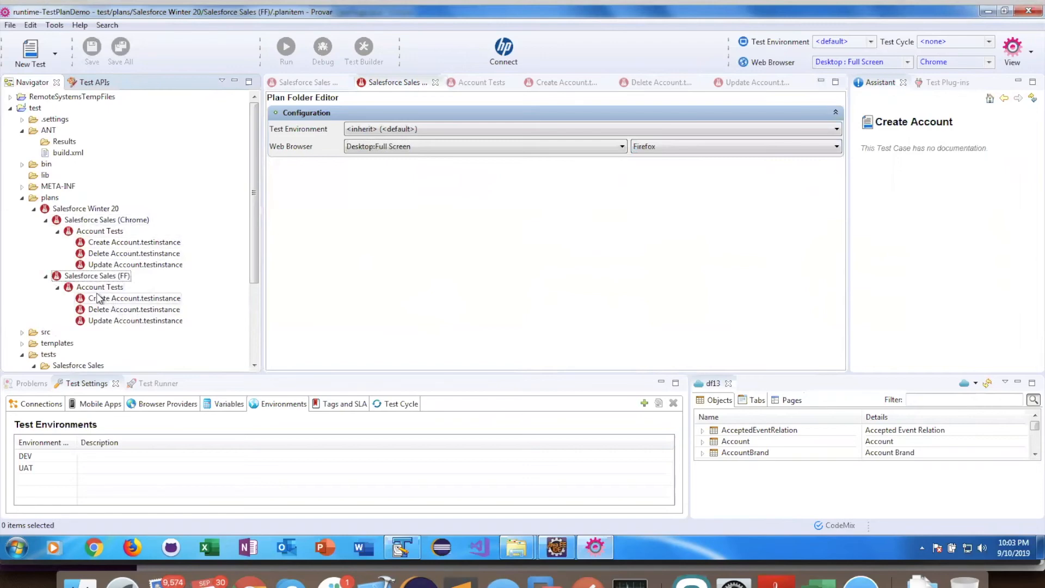
left_click(83, 210)
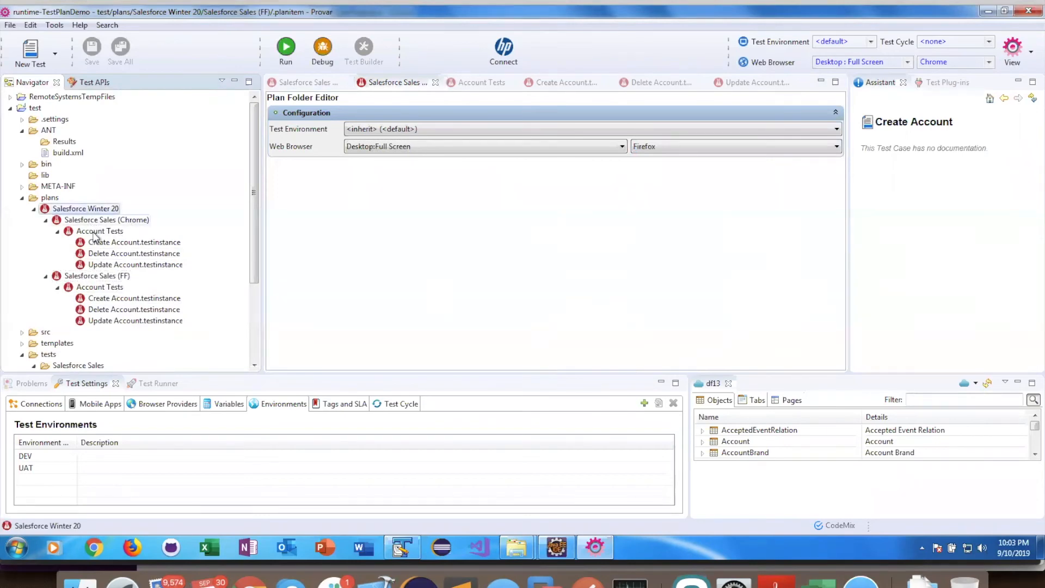
right_click(90, 211)
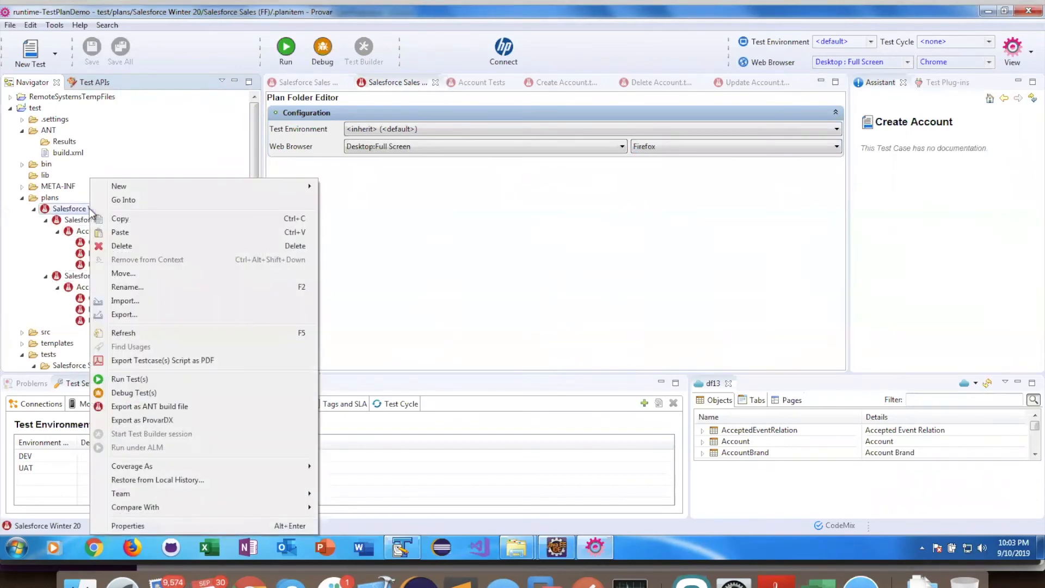
left_click(143, 381)
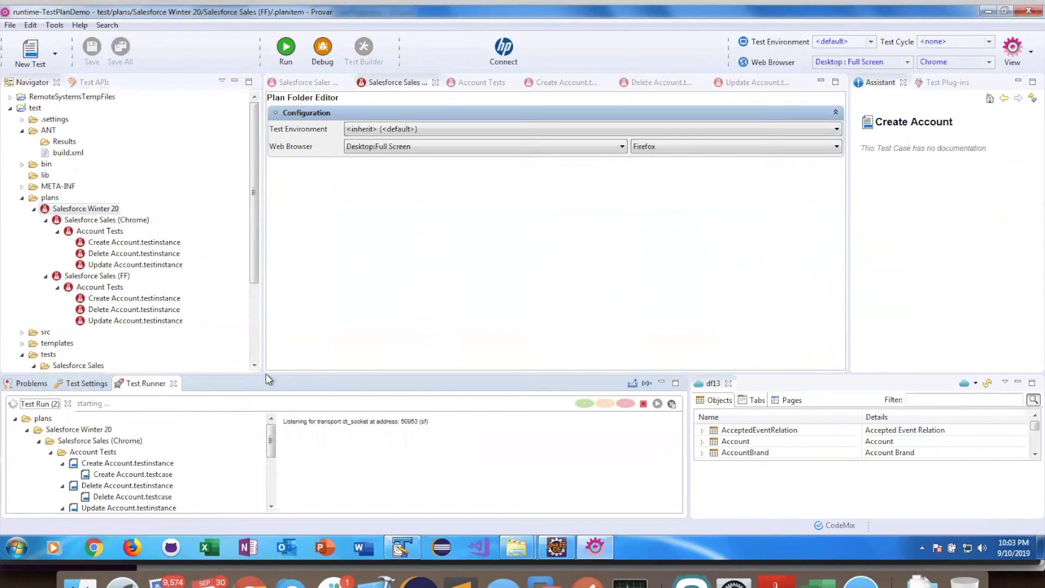
Step: Enlarge the test runner panel and inspect the run results and the Chrome plan folder's configuration
left_click_drag(278, 374, 280, 297)
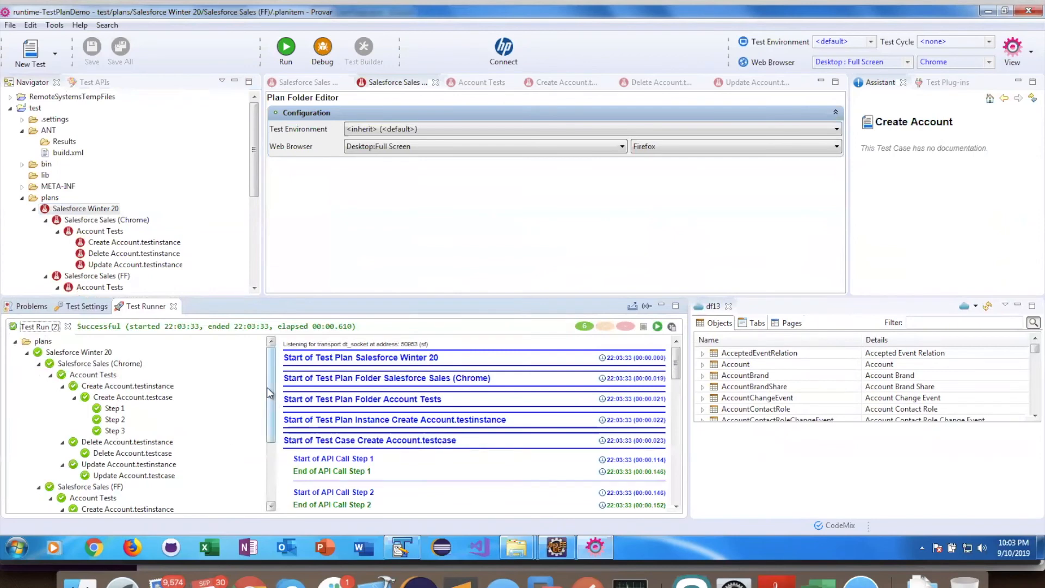
left_click_drag(270, 406, 270, 367)
left_click_drag(403, 351, 403, 353)
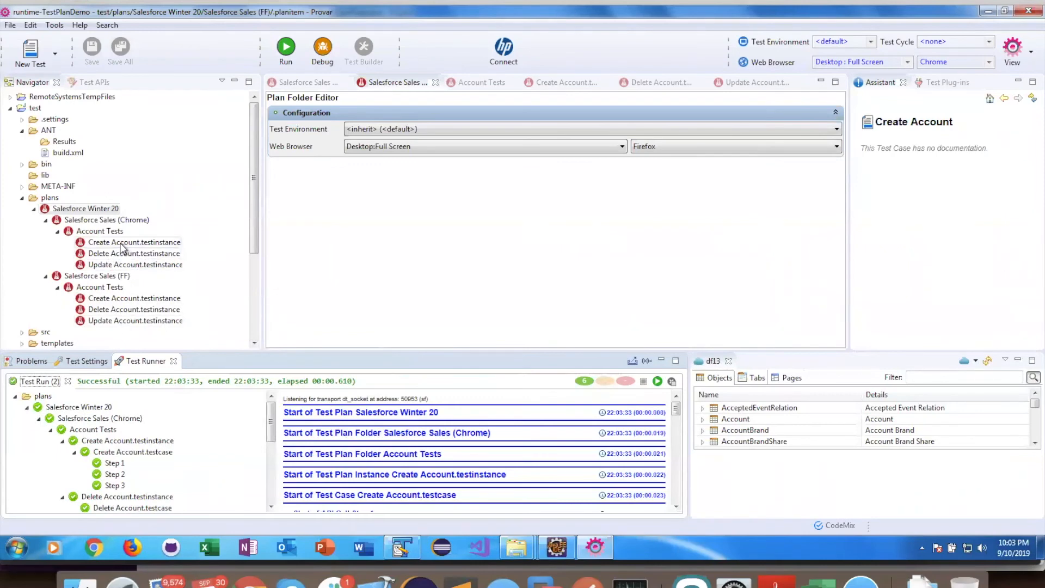
left_click(122, 243)
scroll(122, 248, "down", 1)
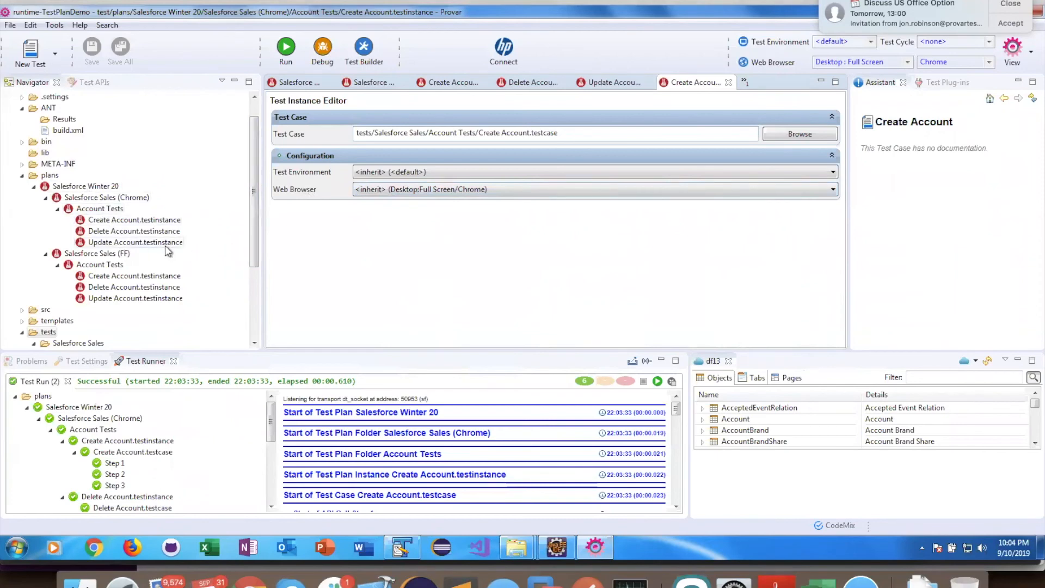
double_click(100, 209)
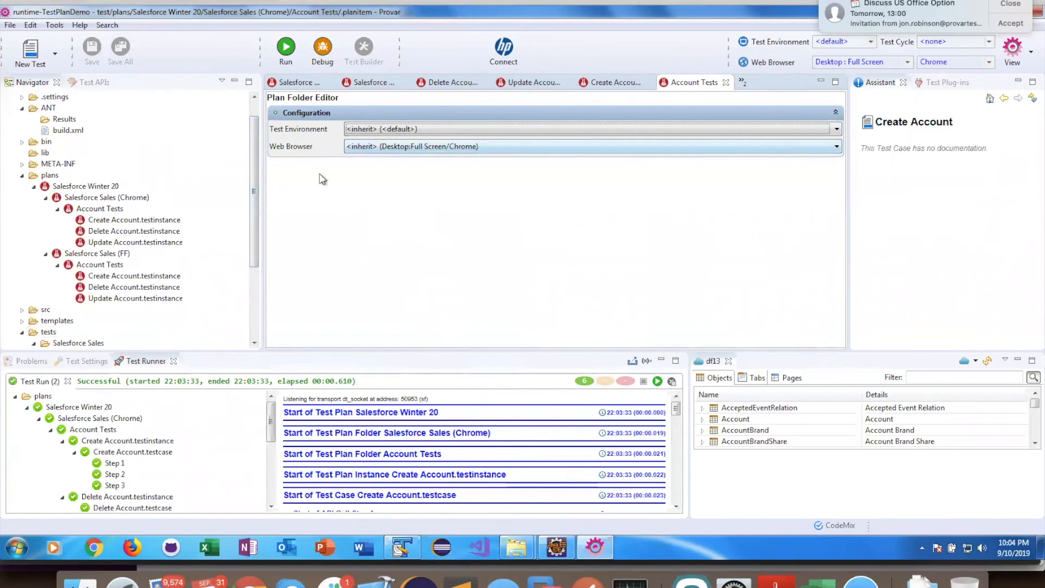
double_click(90, 199)
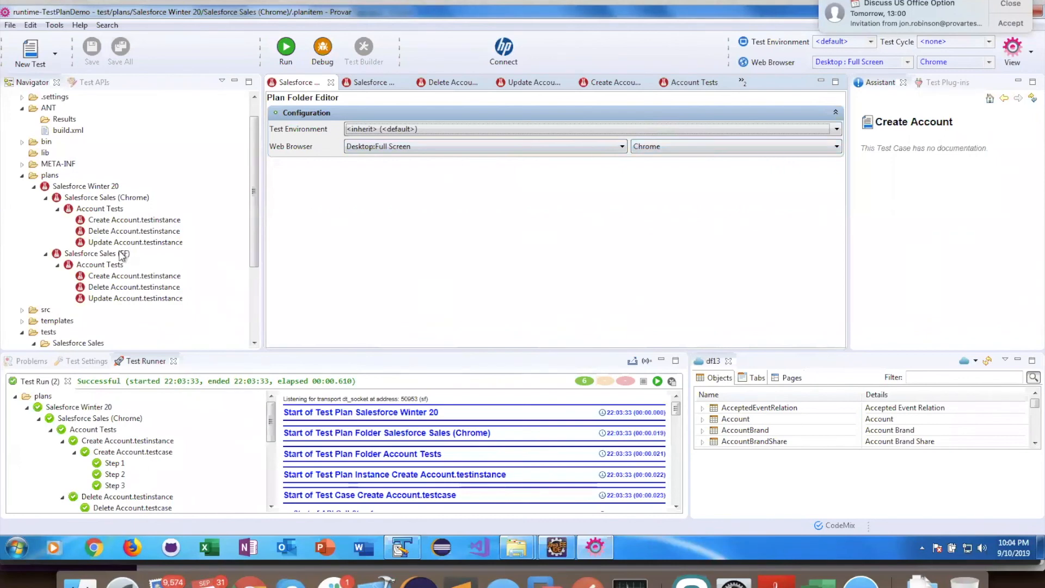
left_click(92, 198)
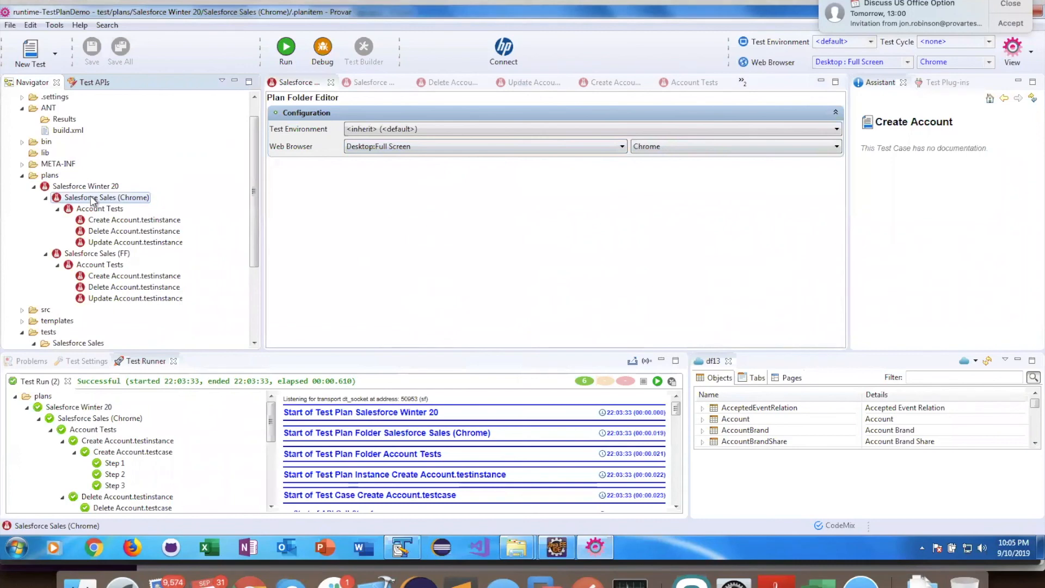
Step: Override the Create Account test instance's web browser under the Chrome folder to Desktop:Full Screen with Safari
double_click(125, 221)
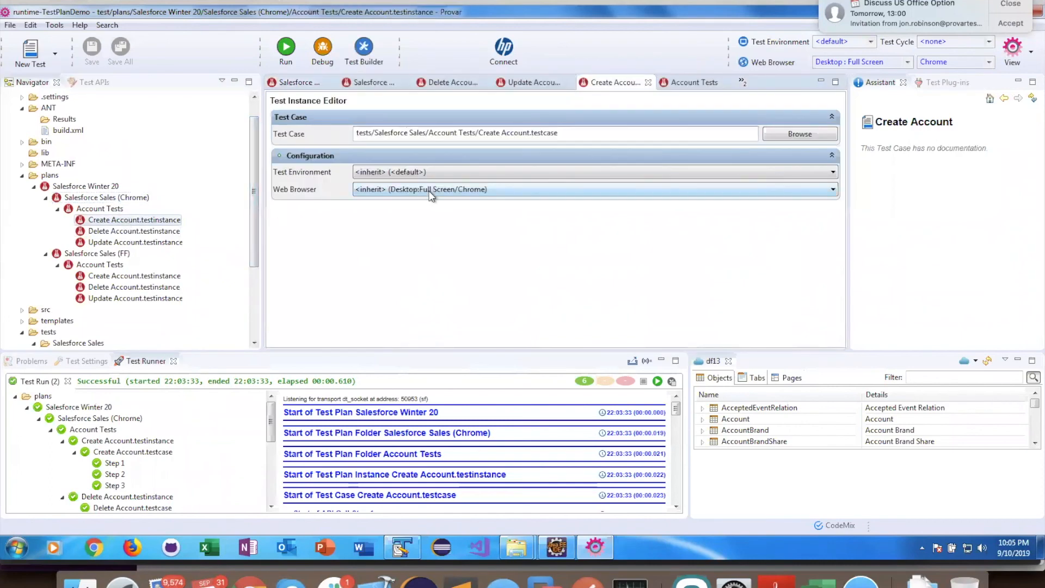
left_click(431, 191)
left_click(406, 205)
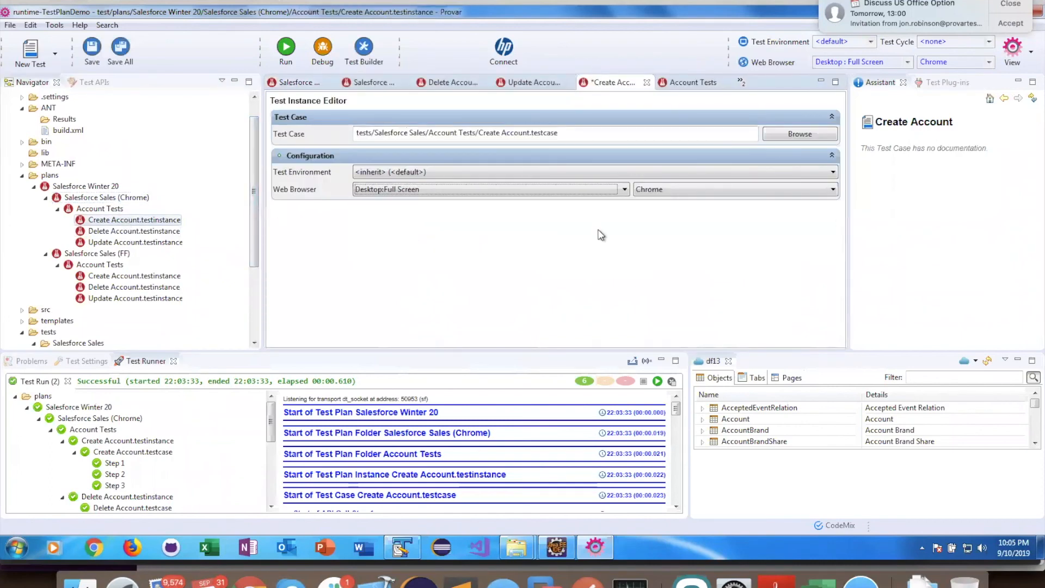
left_click(727, 190)
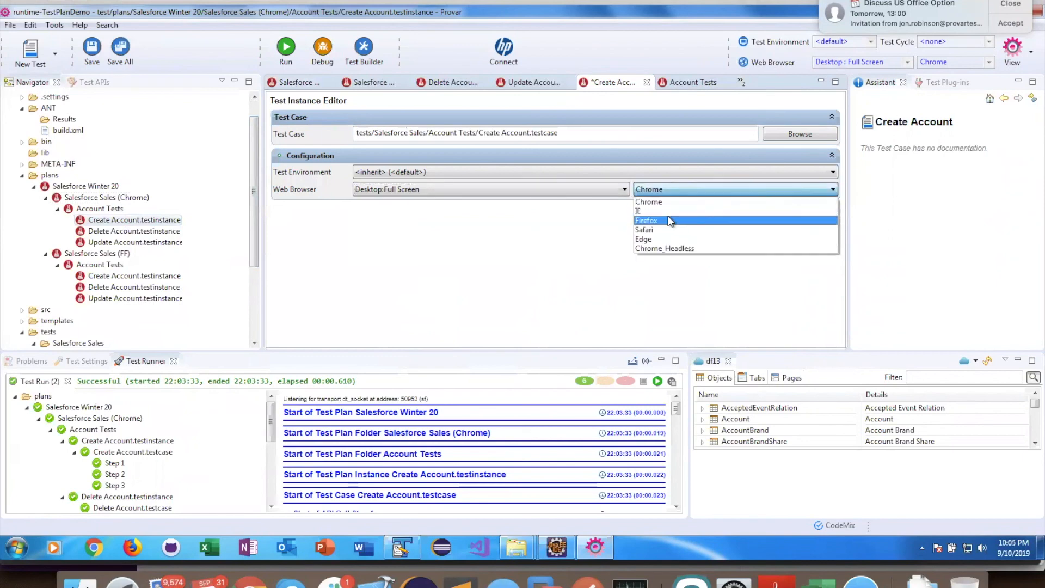
left_click(651, 229)
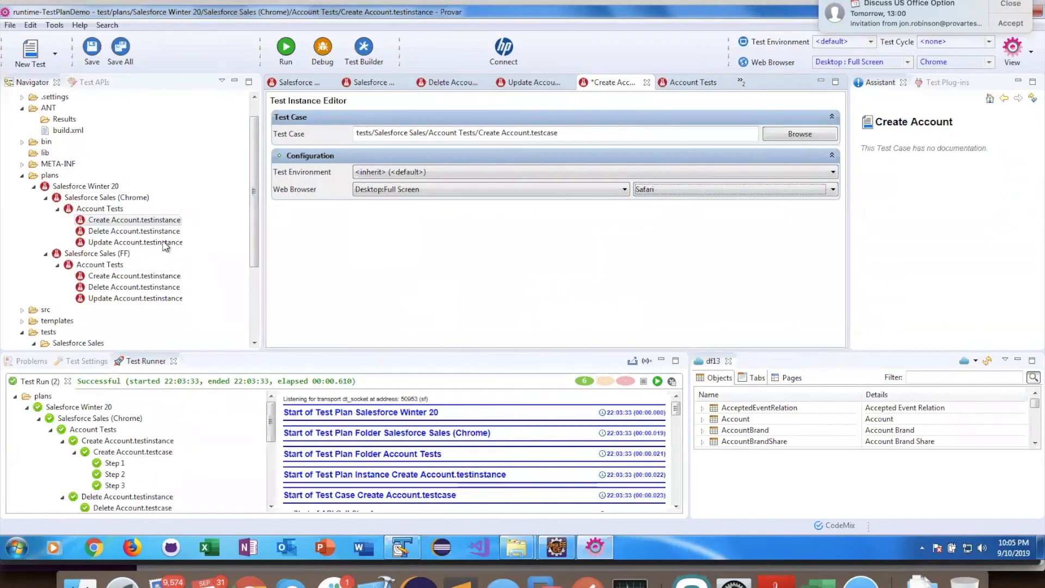
left_click(103, 222)
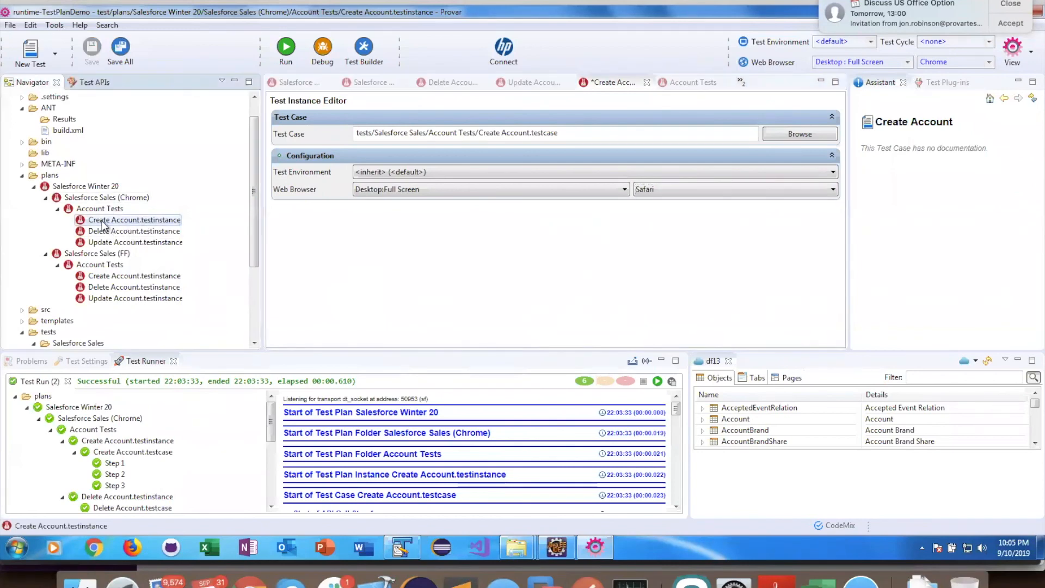